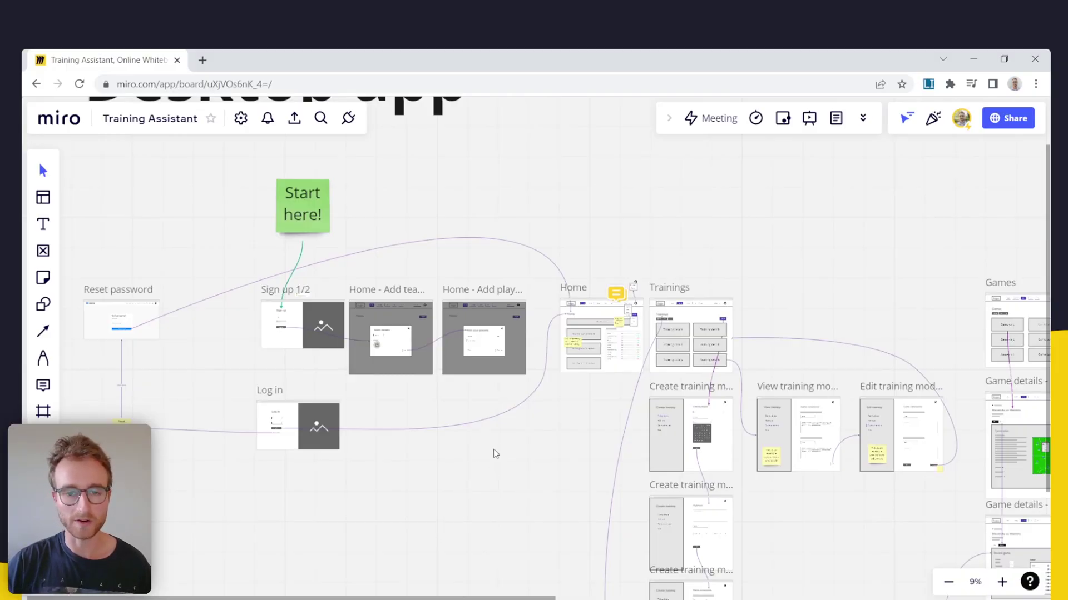
Step: Pan the board toward the Desktop app title and the Home and Trainings wireframes
scroll(493, 450, up, 3)
scroll(500, 436, down, 3)
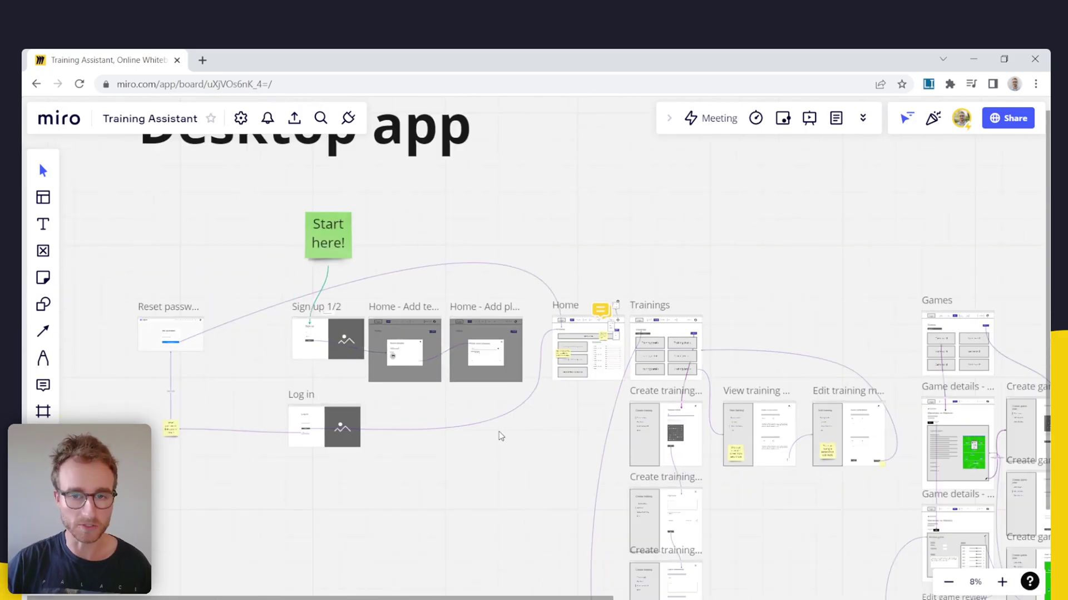
click(499, 434)
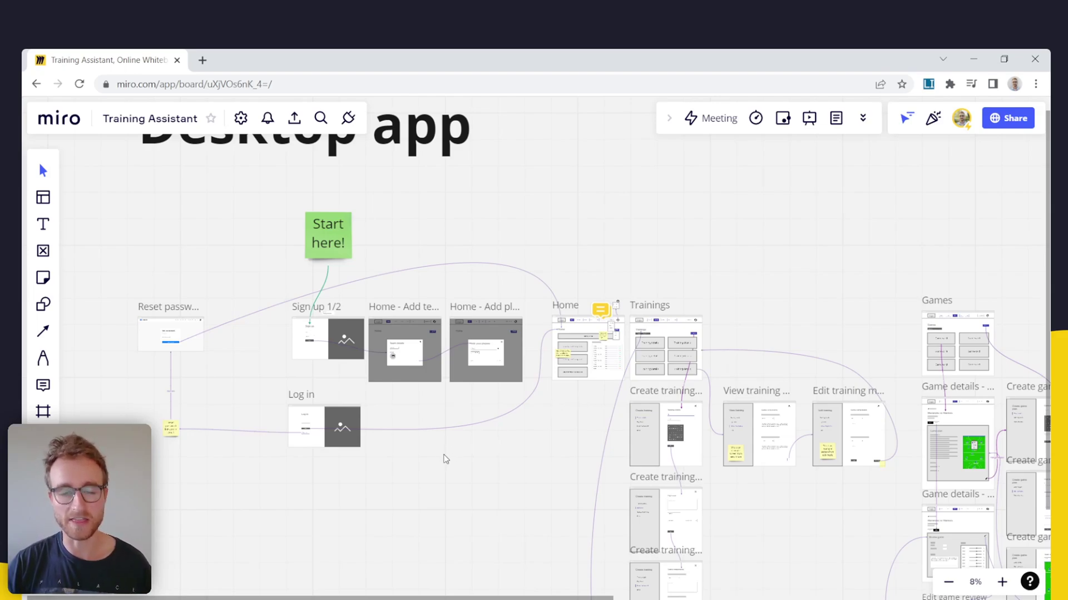
drag(441, 454, 422, 486)
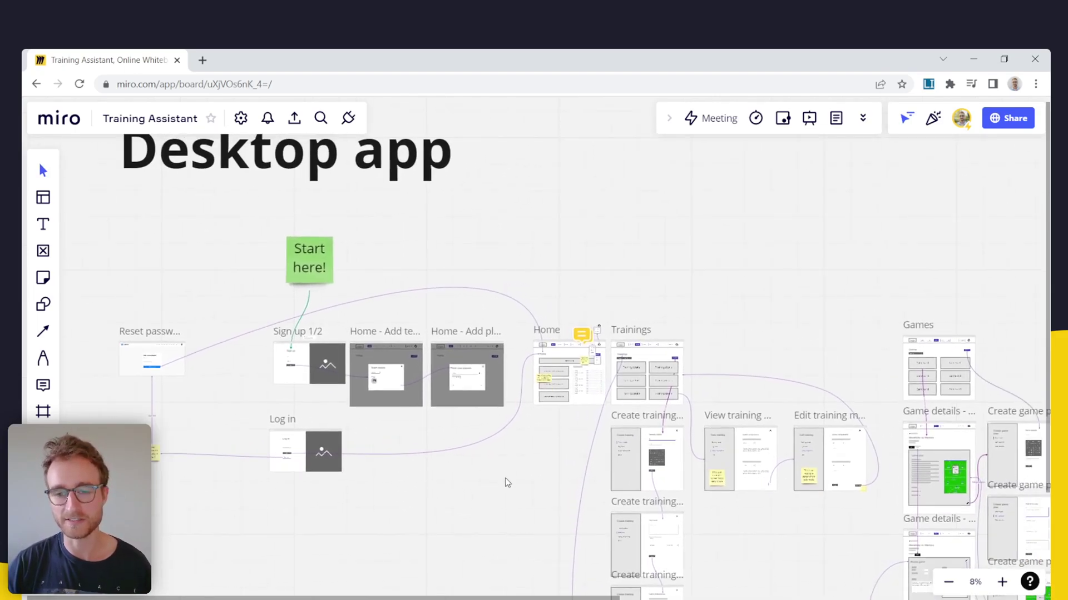
drag(505, 482, 451, 449)
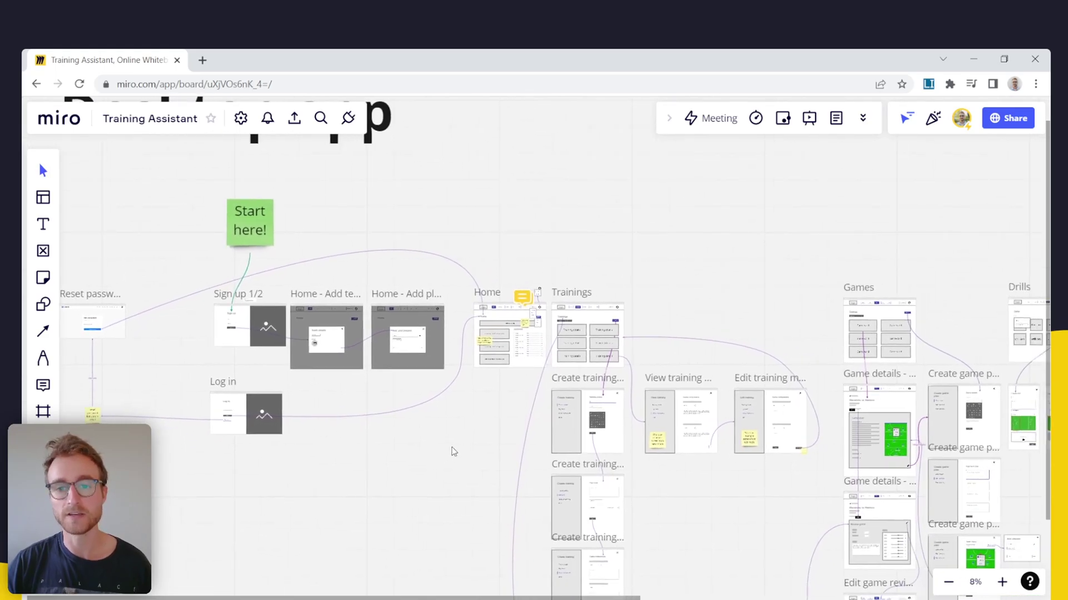
scroll(488, 441, up, 3)
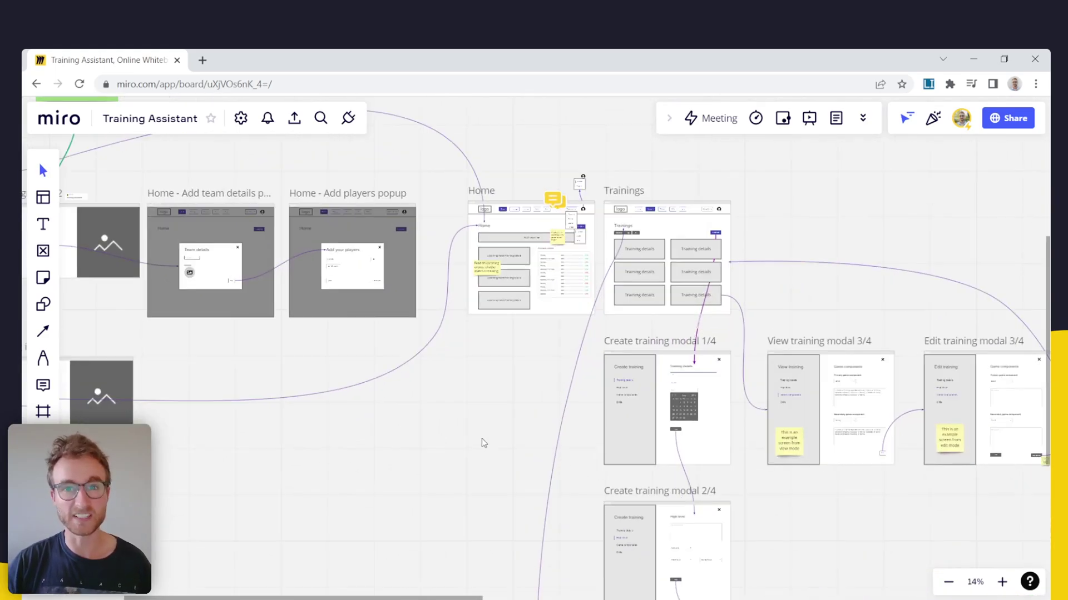
scroll(484, 443, down, 5)
scroll(484, 443, up, 4)
click(483, 443)
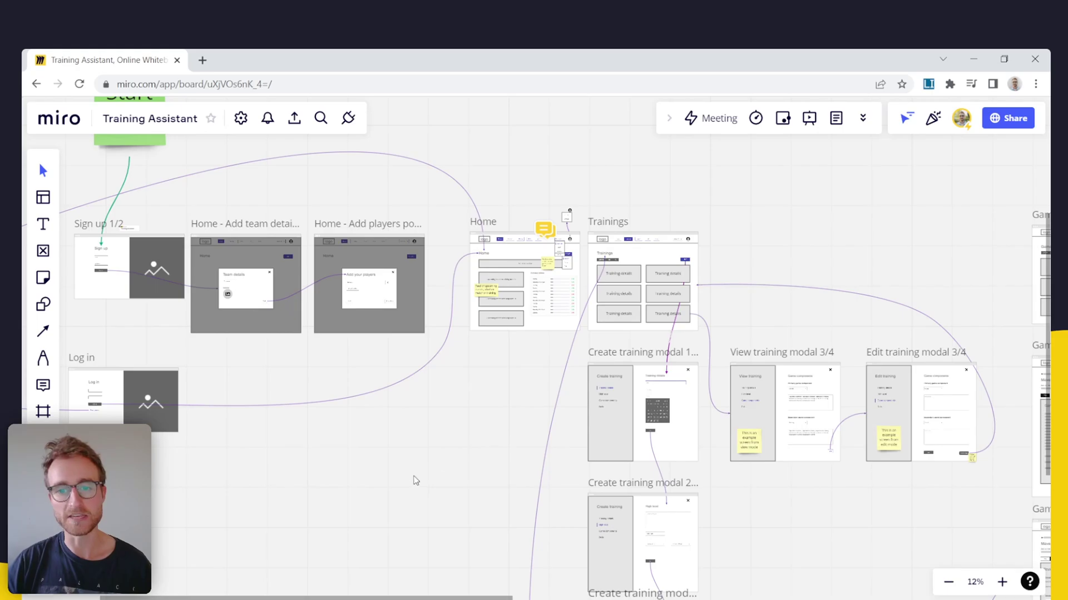
Step: Zoom and pan to center the whole Desktop app section in view
scroll(419, 452, down, 6)
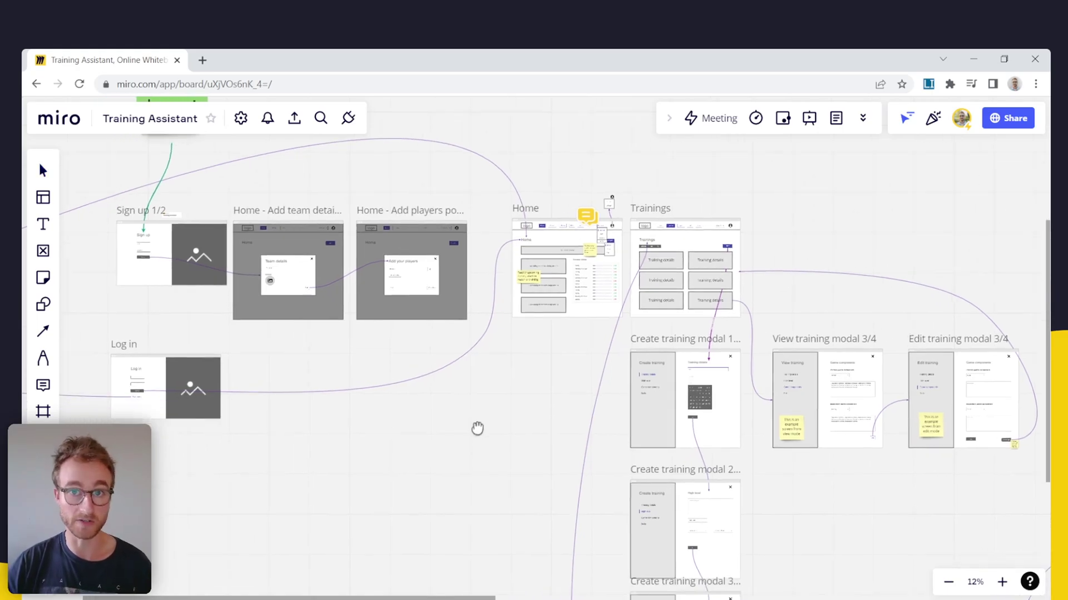
drag(556, 392, 518, 423)
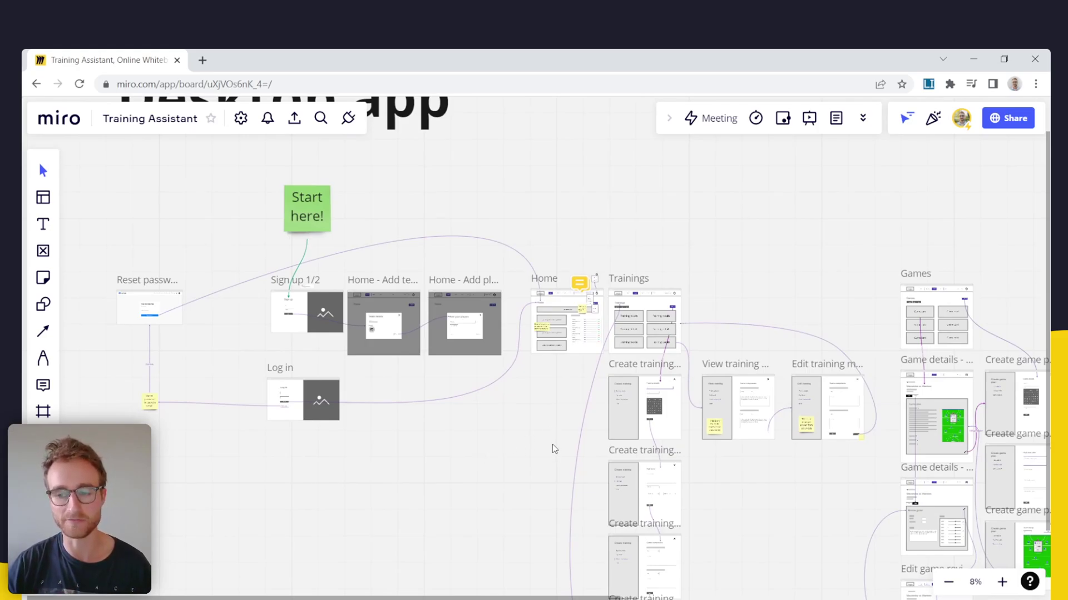
scroll(551, 446, down, 1)
scroll(535, 453, up, 1)
scroll(535, 453, down, 5)
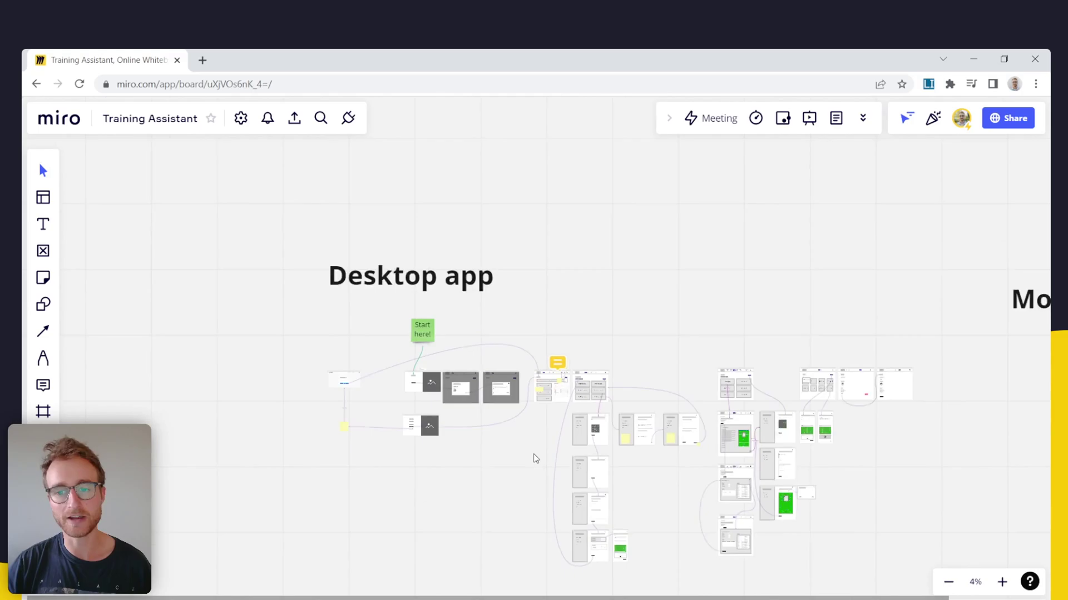
drag(505, 493, 480, 409)
scroll(470, 431, up, 2)
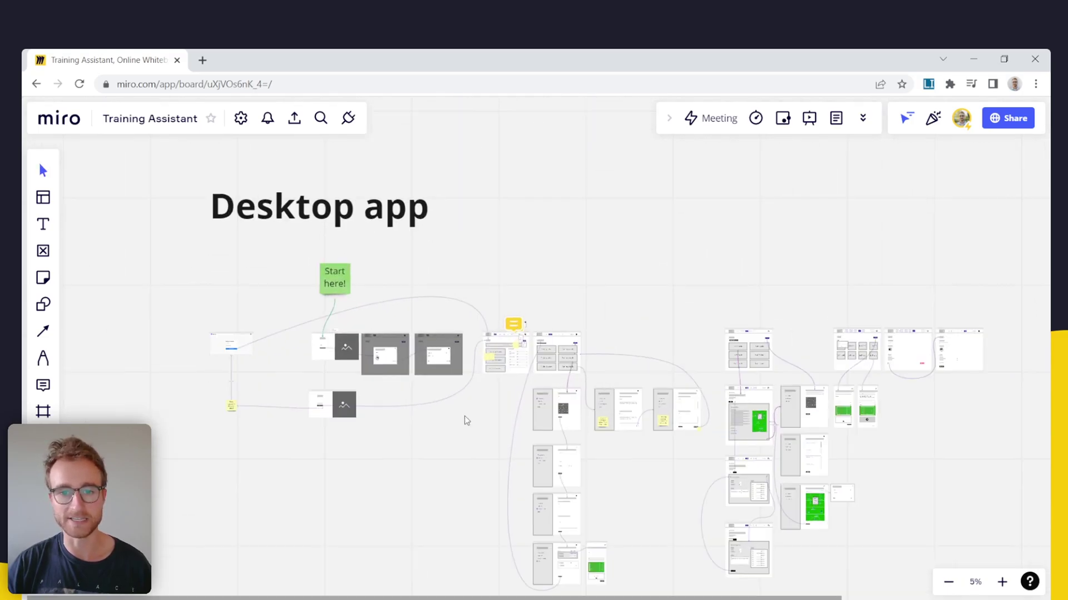
scroll(478, 461, up, 3)
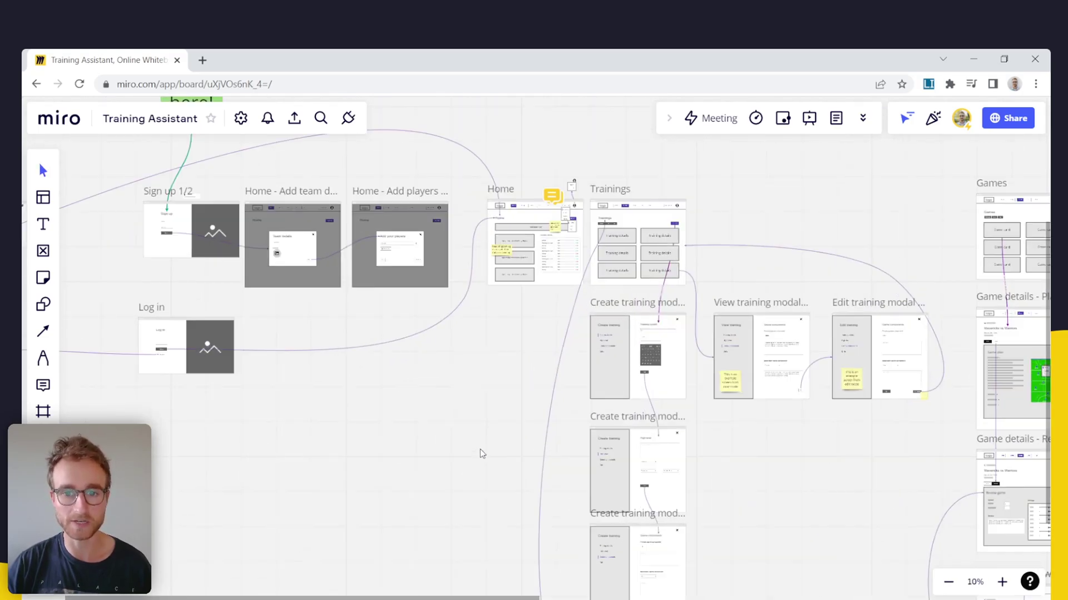
scroll(421, 407, up, 3)
scroll(421, 406, left, 5)
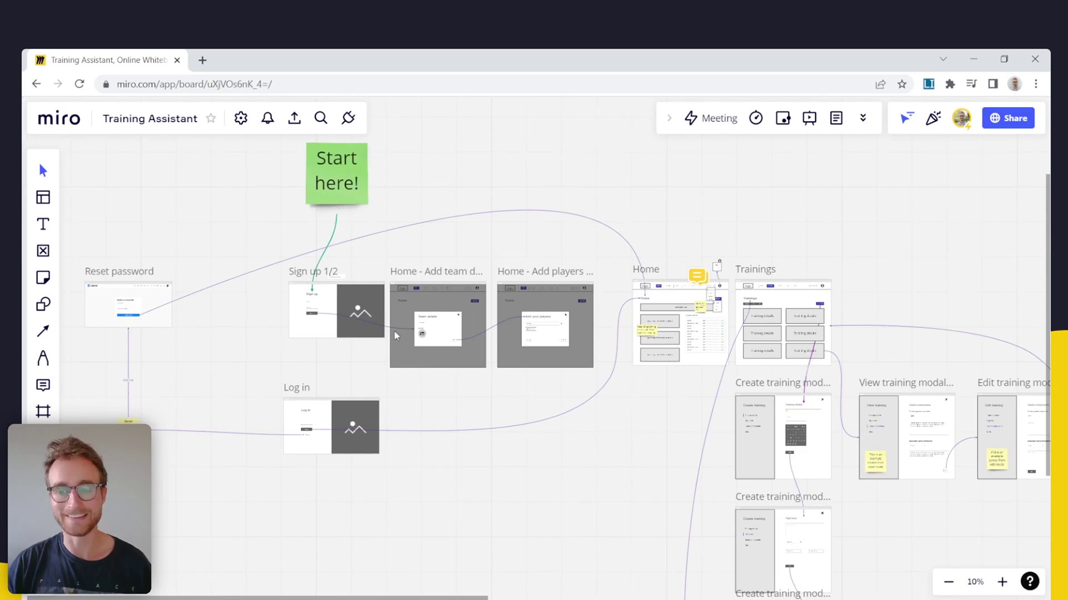
scroll(570, 448, down, 2)
scroll(570, 448, right, 3)
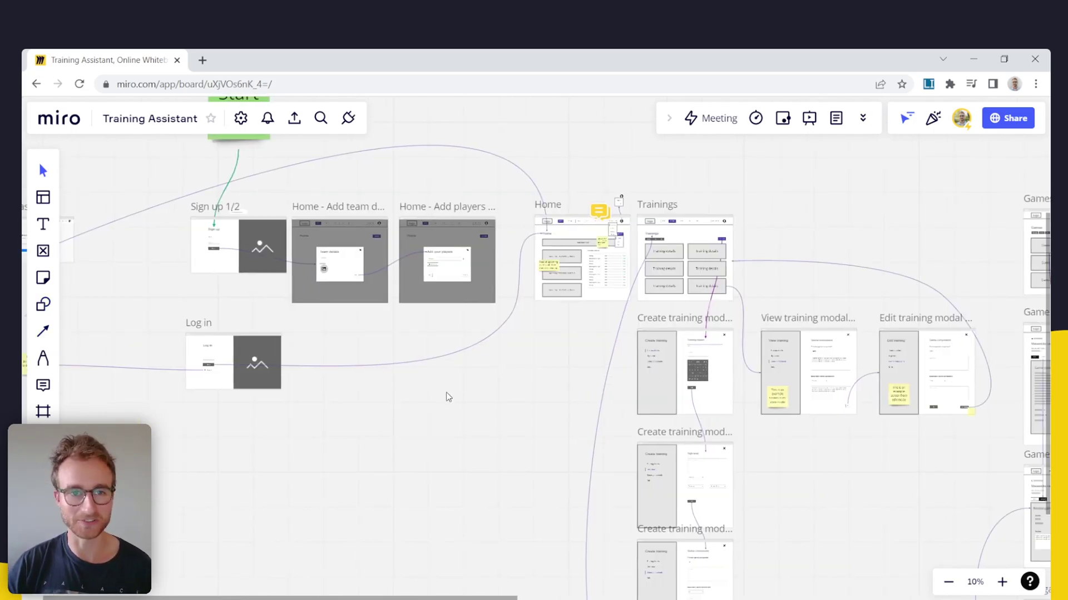
scroll(484, 333, up, 5)
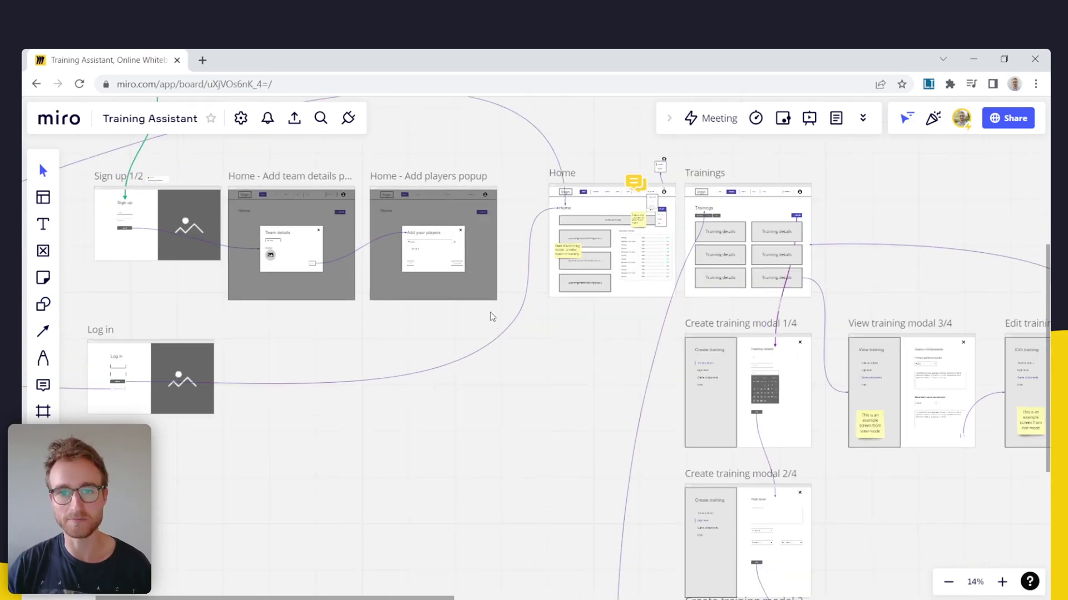
Step: Add a text box below the Add players popup and draw a connector from it
click(43, 224)
drag(402, 474, 544, 476)
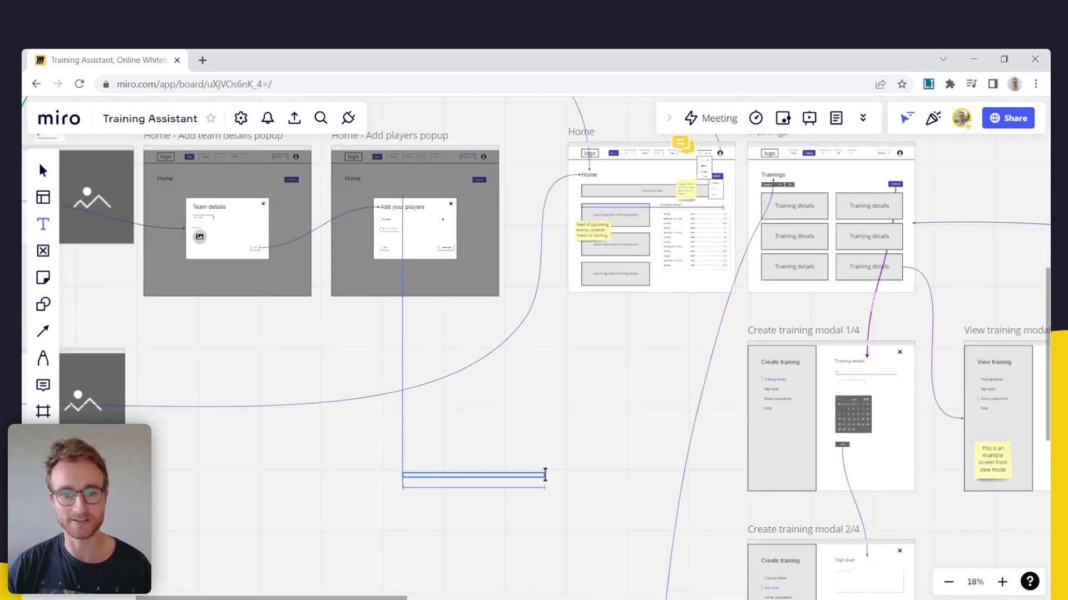
scroll(480, 494, up, 8)
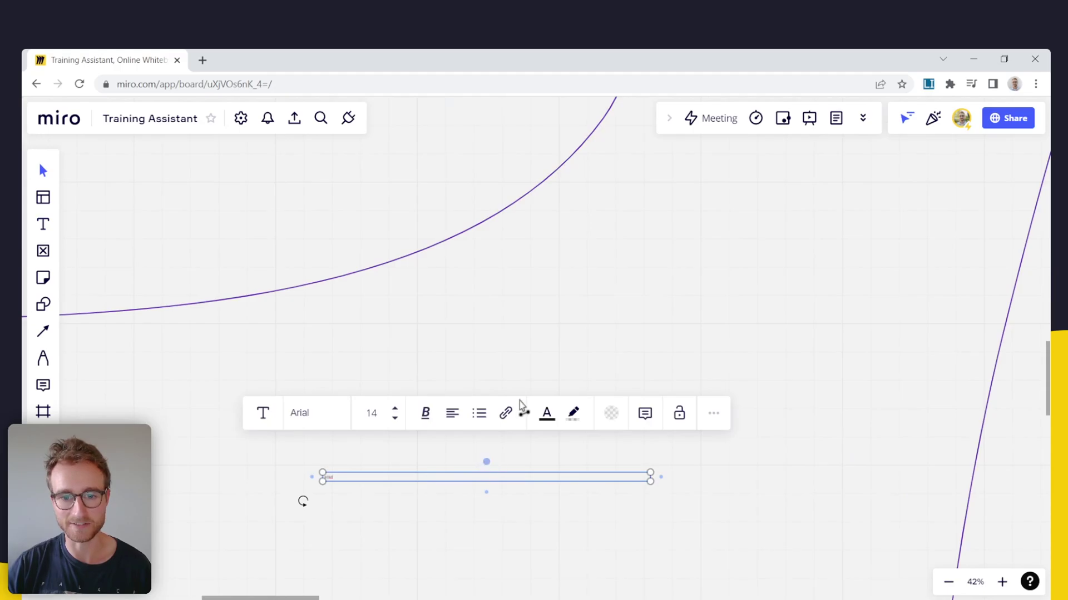
drag(484, 458, 695, 172)
scroll(564, 381, down, 10)
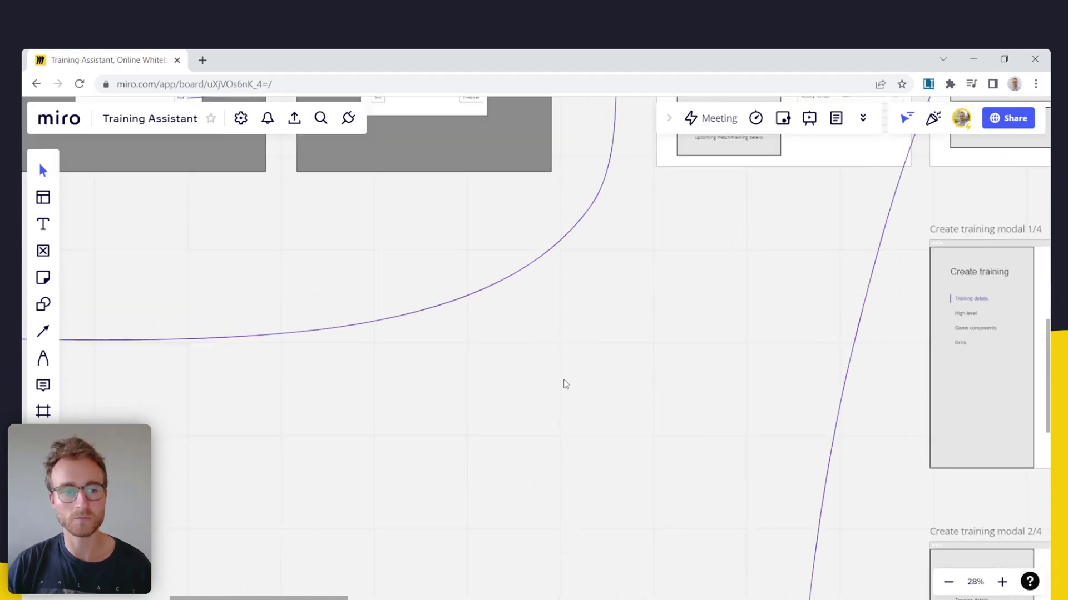
scroll(564, 384, up, 3)
scroll(477, 419, up, 3)
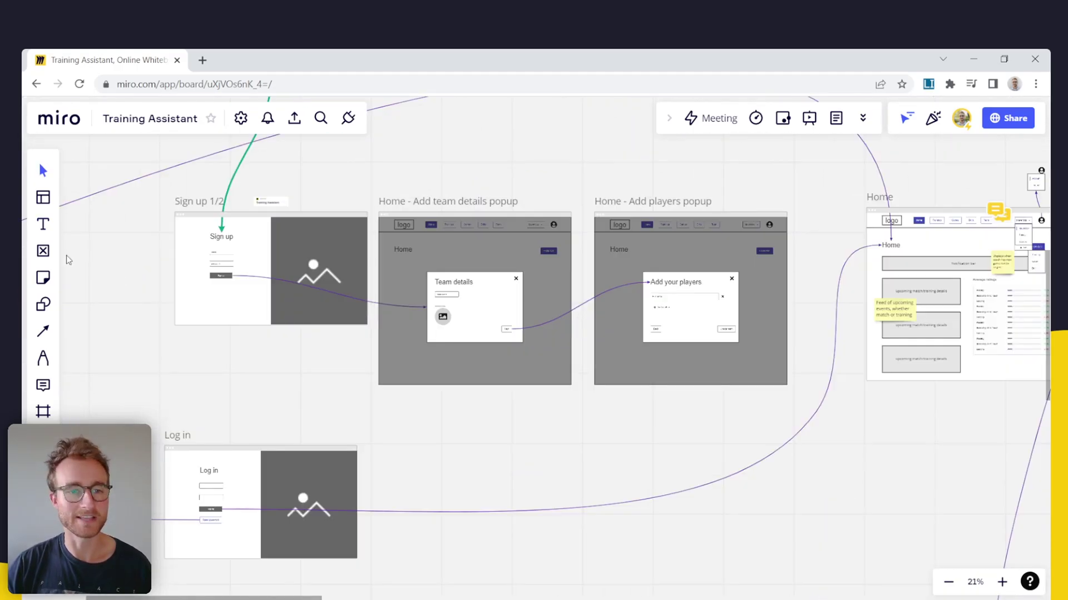
Step: Browse the Wireframes components: text fields, checkboxes, radio buttons, tabs and video
click(41, 252)
scroll(164, 367, down, 5)
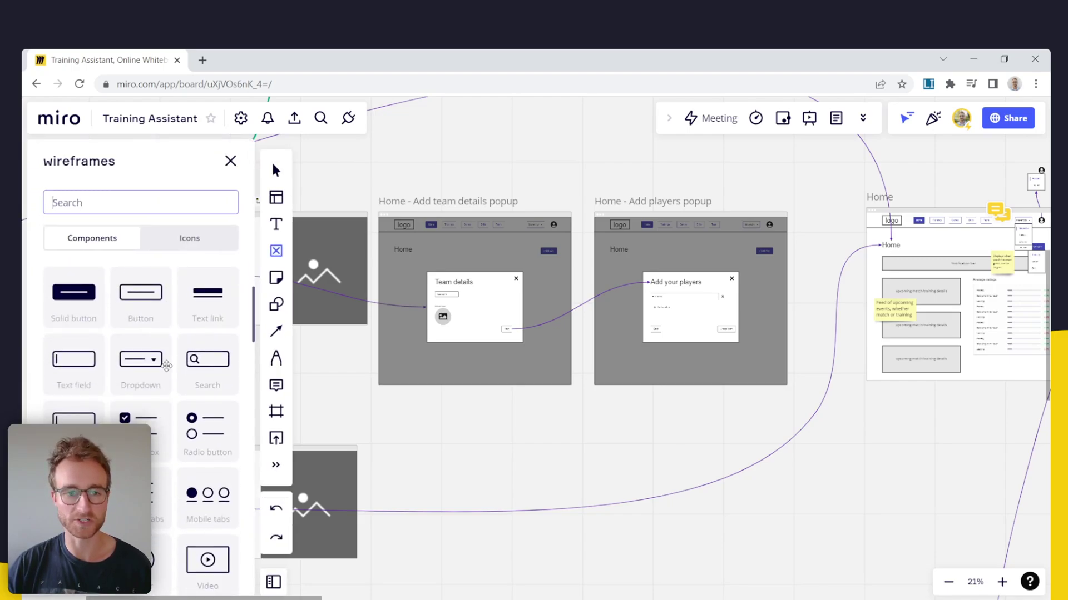
scroll(167, 366, up, 5)
scroll(174, 377, down, 10)
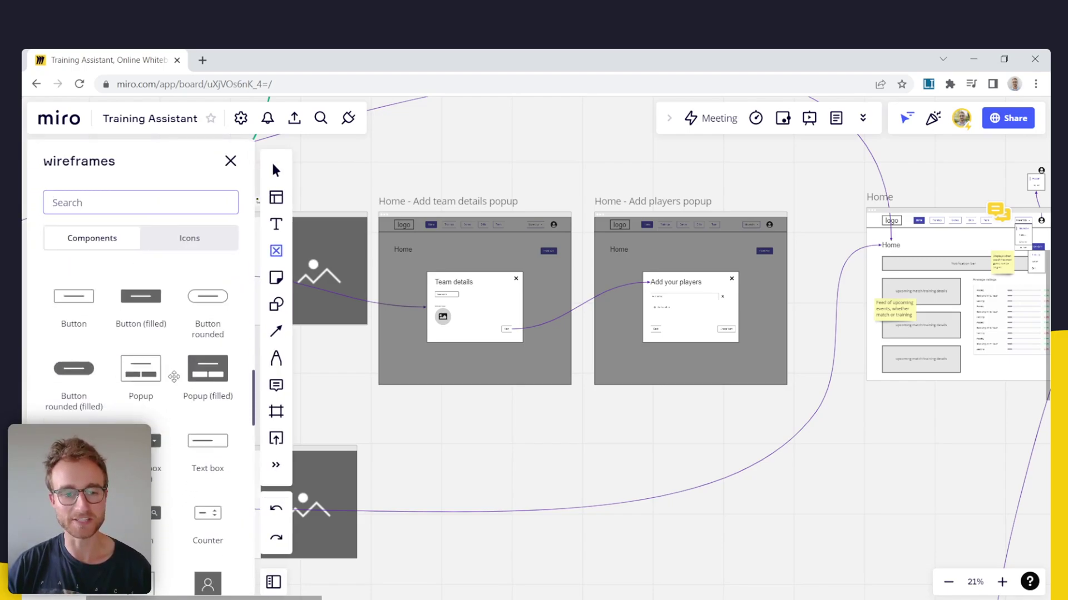
scroll(174, 377, down, 5)
scroll(177, 379, up, 10)
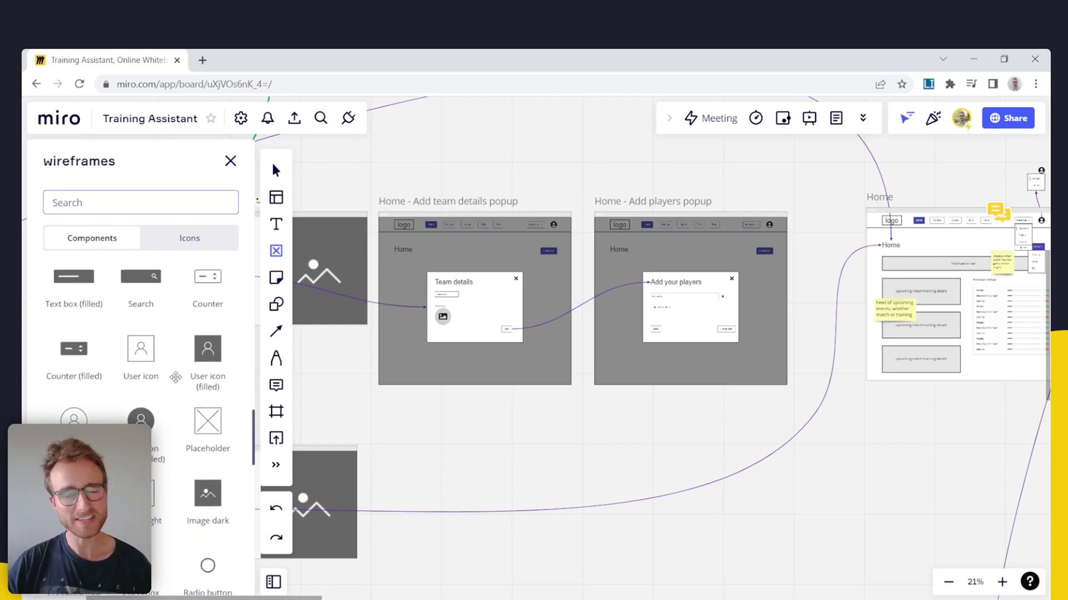
scroll(178, 379, up, 5)
scroll(179, 377, down, 8)
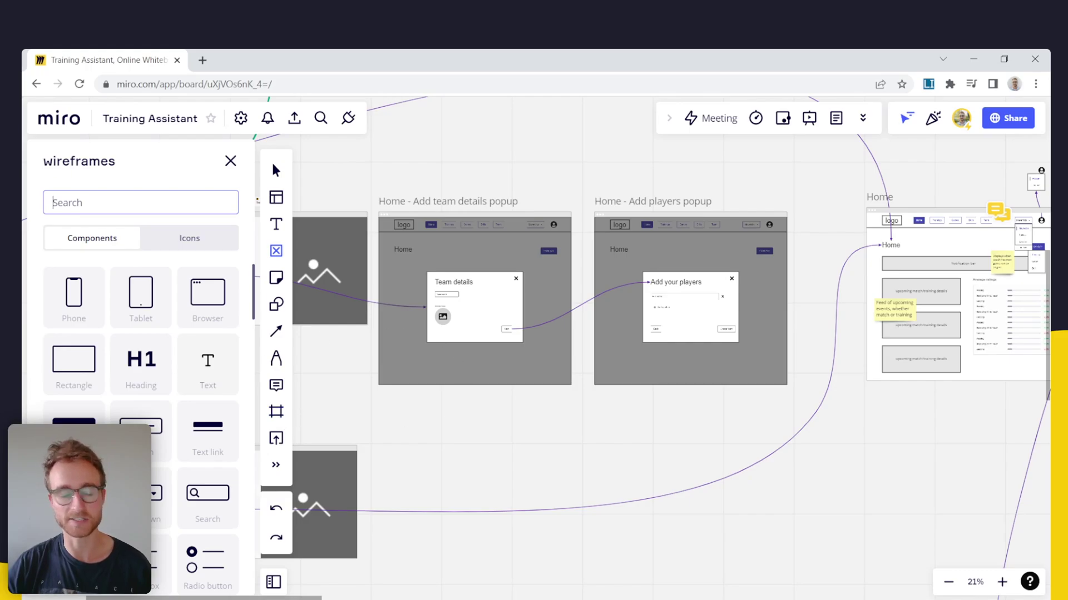
scroll(176, 431, down, 3)
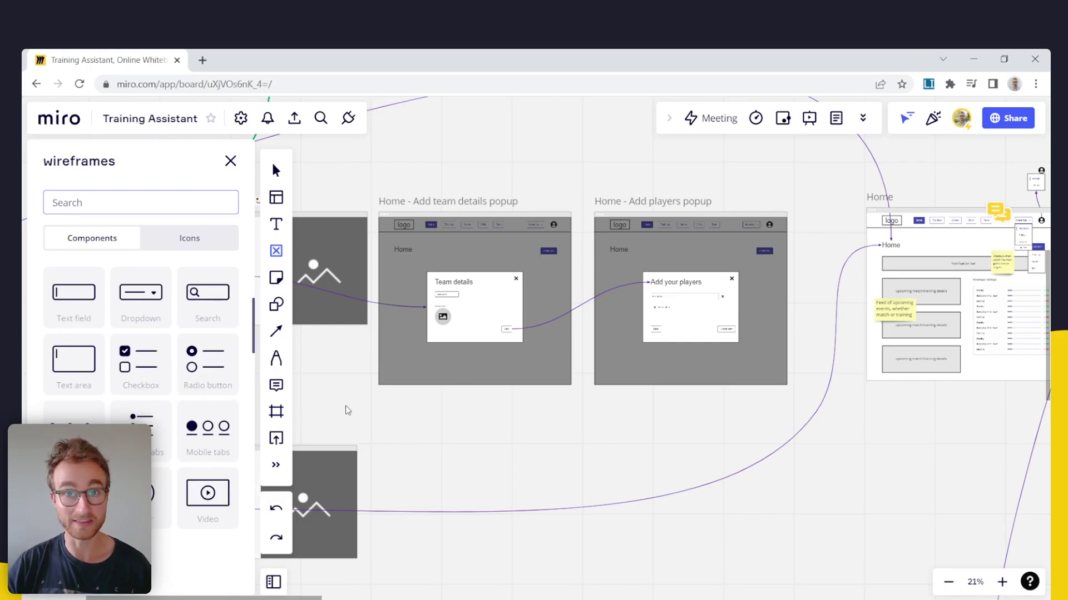
scroll(431, 420, up, 3)
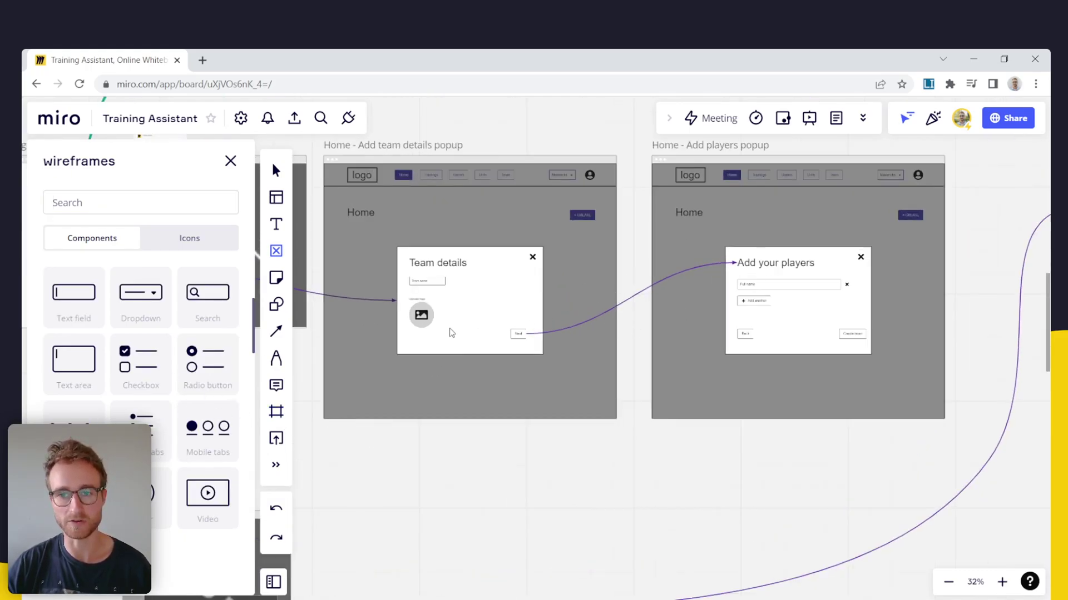
scroll(496, 353, down, 4)
drag(667, 373, 508, 400)
scroll(506, 389, up, 6)
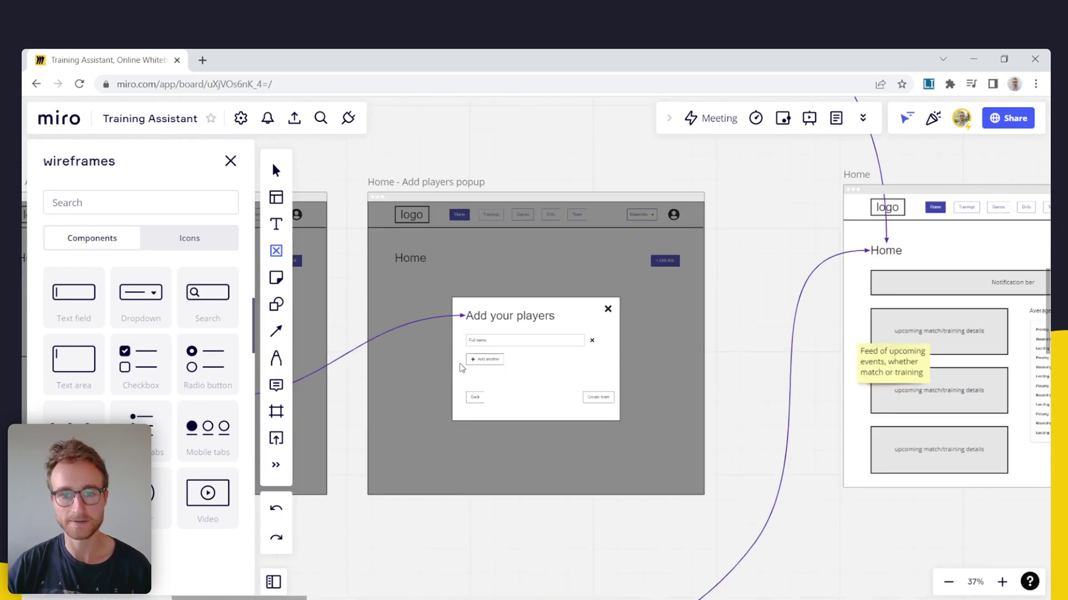
scroll(660, 381, down, 5)
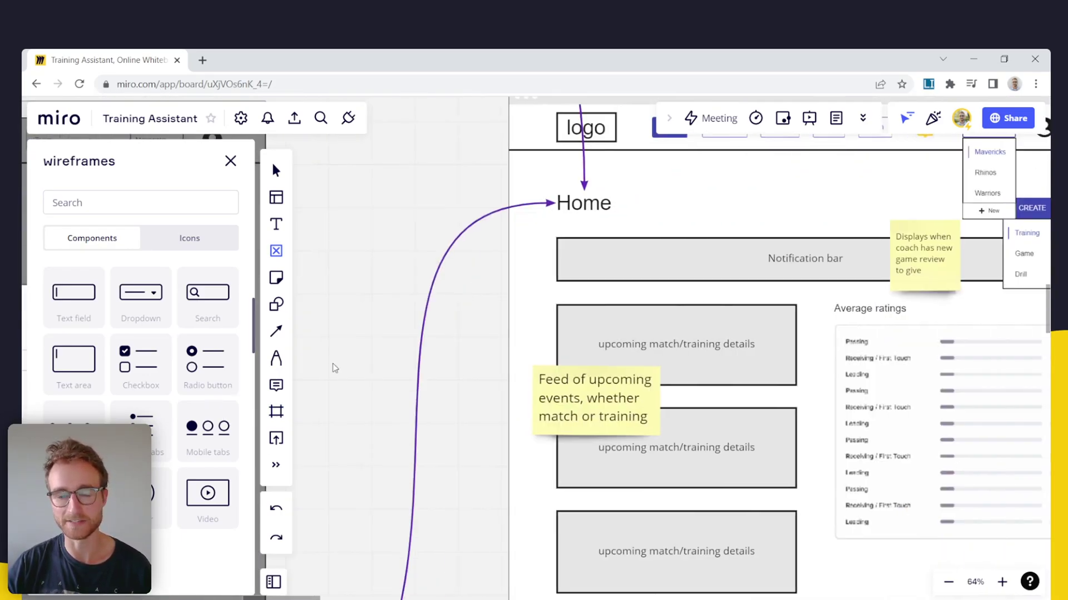
scroll(675, 373, up, 3)
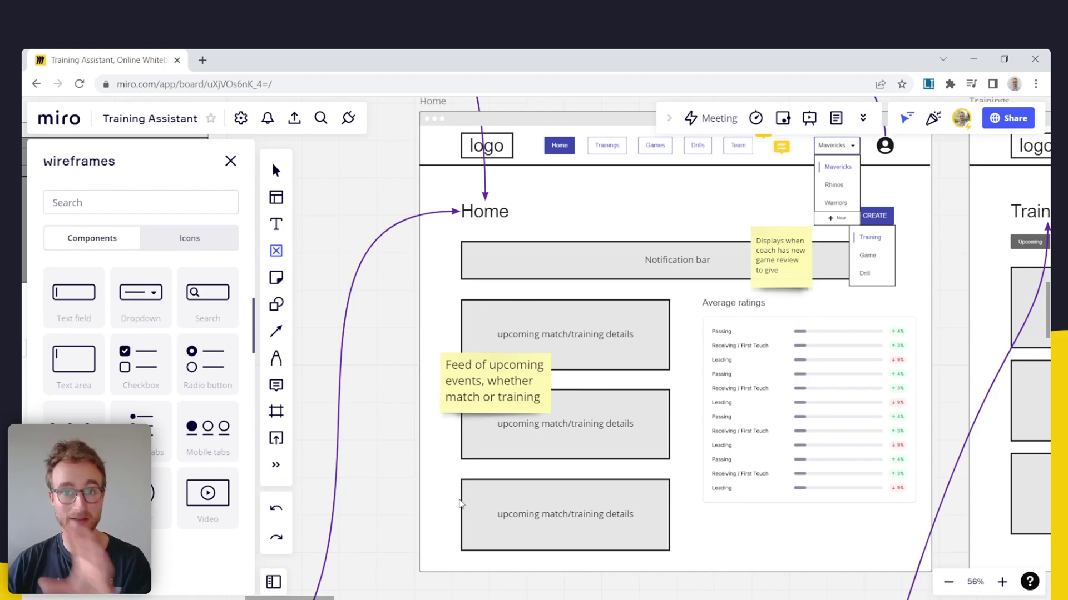
scroll(532, 445, down, 3)
scroll(537, 457, up, 3)
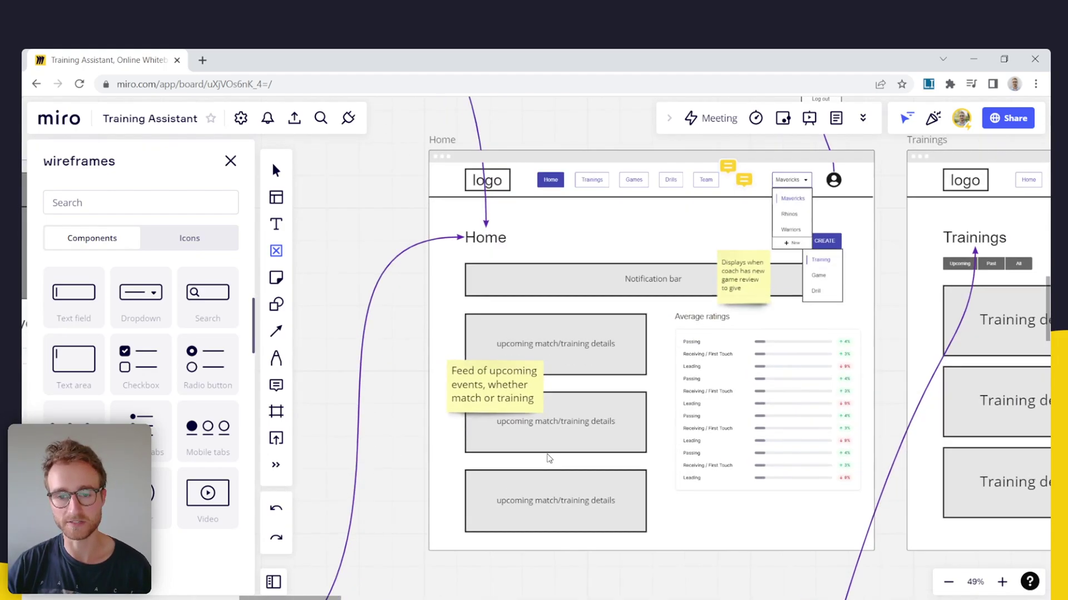
scroll(672, 466, right, 6)
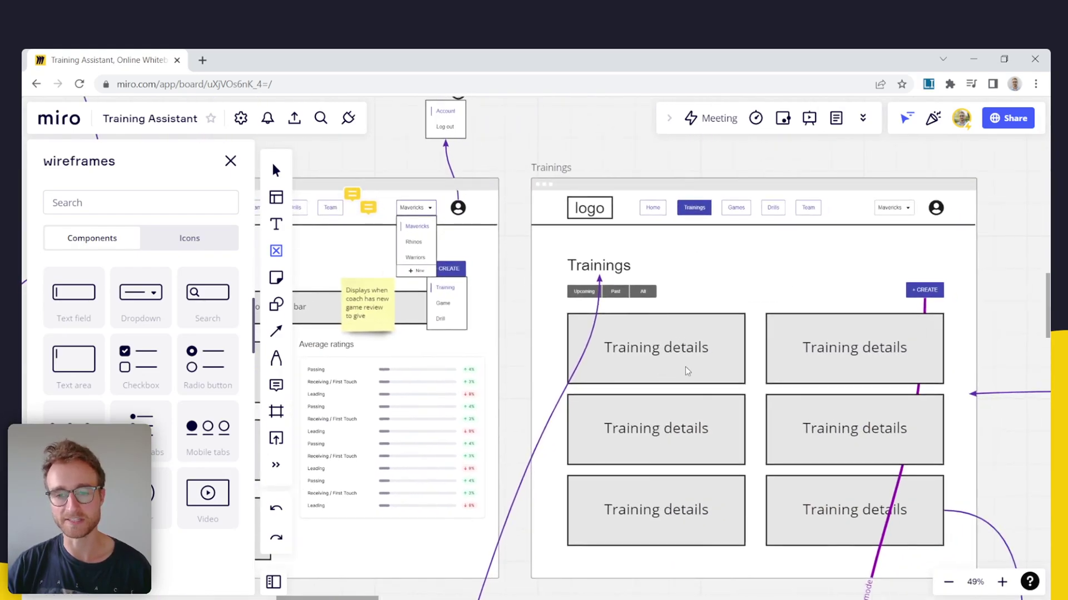
scroll(703, 338, up, 3)
scroll(570, 337, down, 2)
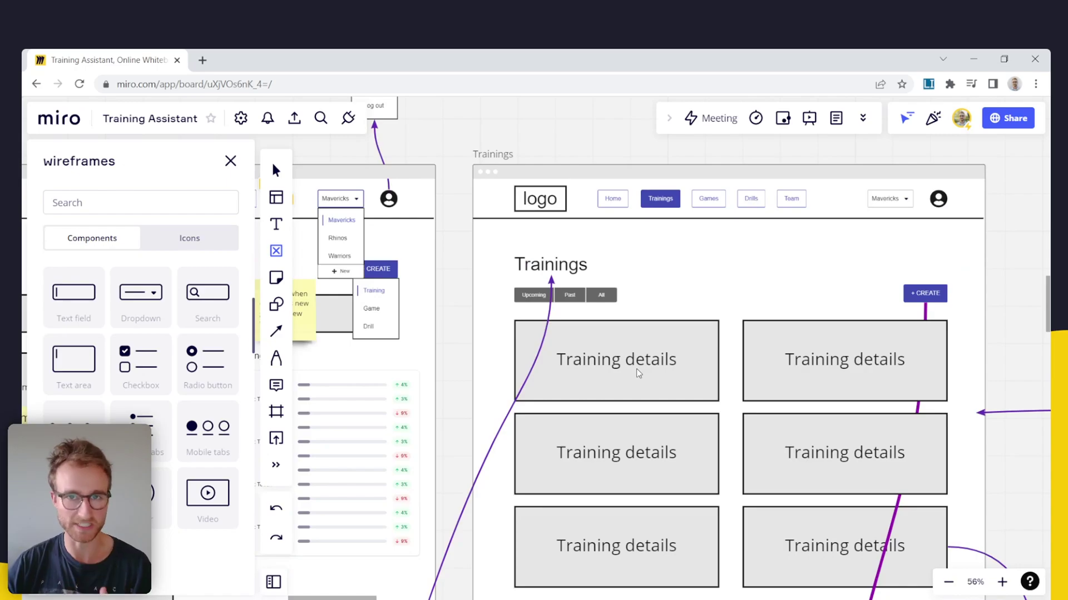
scroll(638, 373, down, 4)
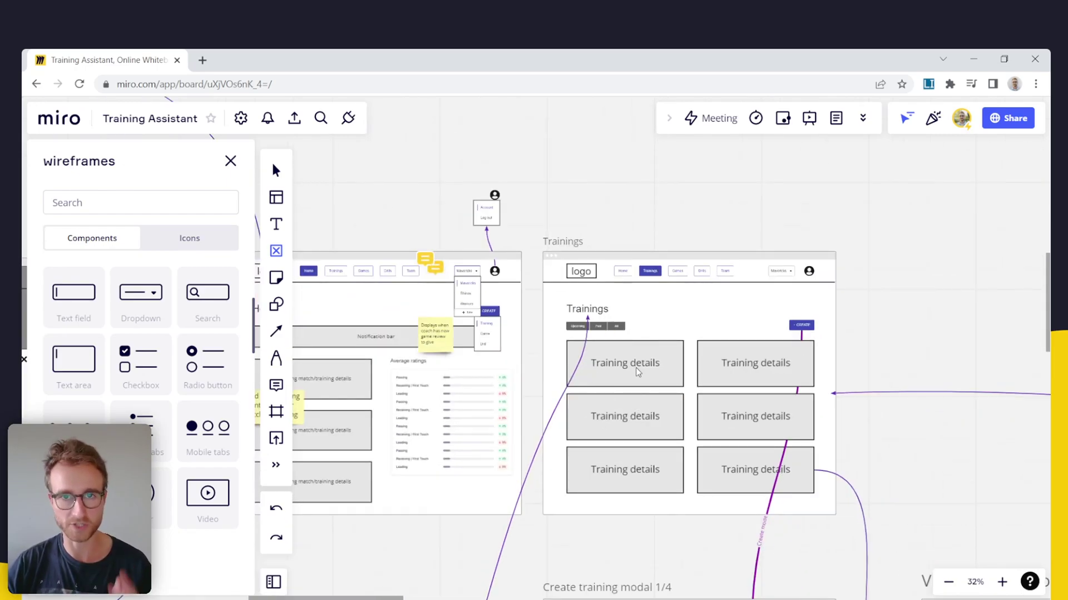
Step: Pan over to the Start here! note and back to the Trainings and modal frames
scroll(657, 383, down, 2)
scroll(611, 323, down, 3)
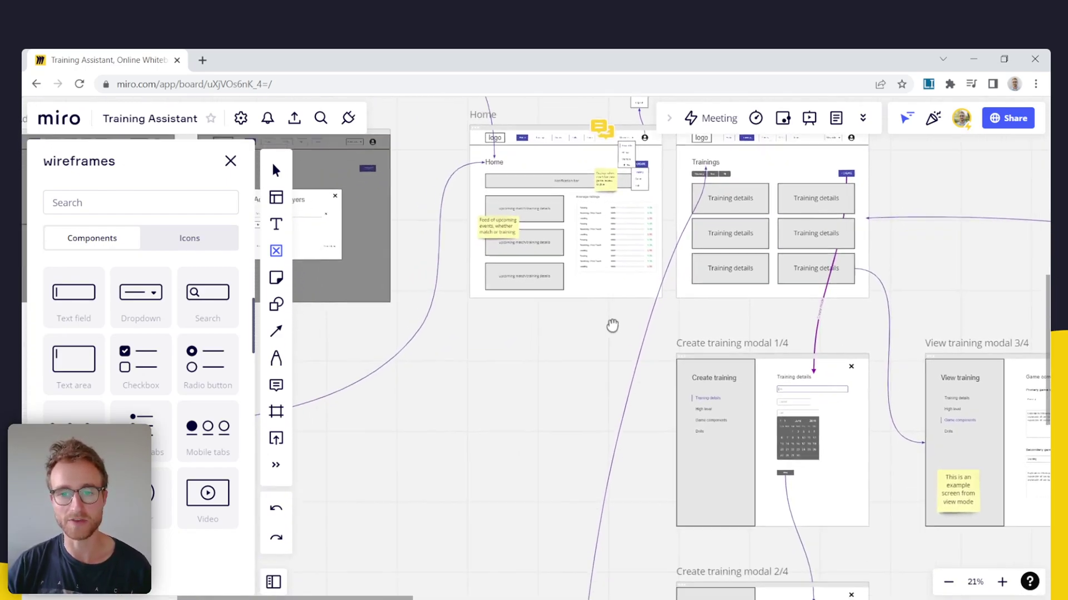
scroll(548, 380, up, 1)
scroll(719, 346, down, 3)
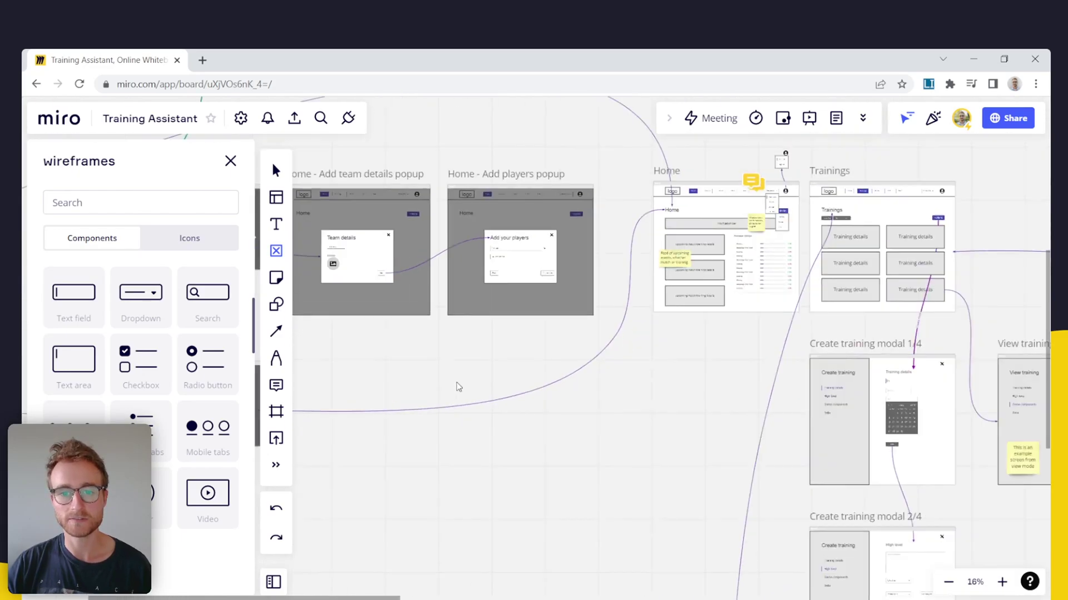
drag(403, 404, 624, 480)
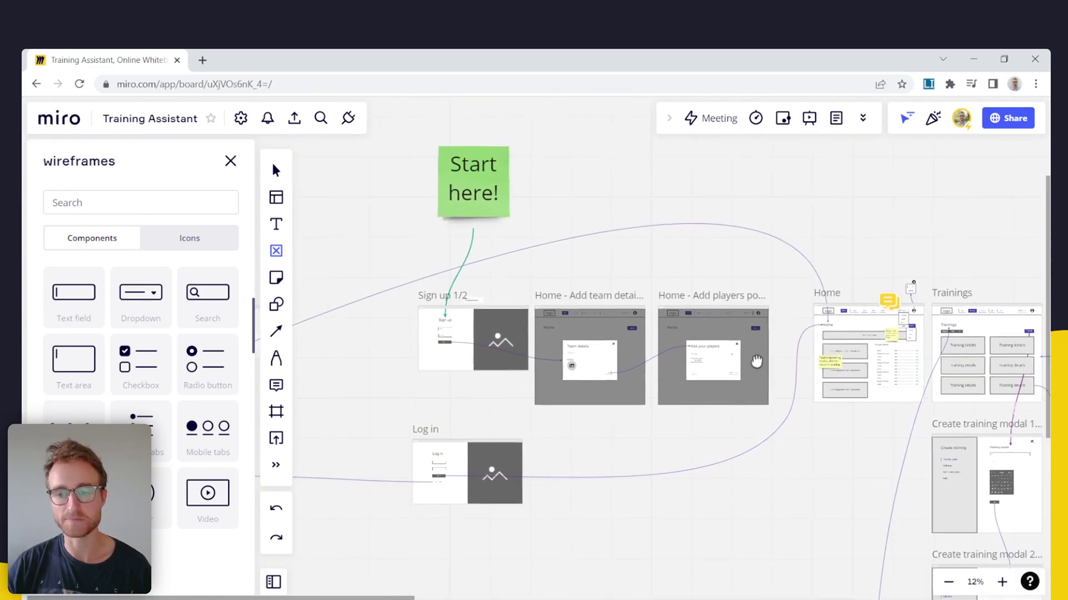
drag(963, 435, 622, 379)
scroll(623, 378, up, 8)
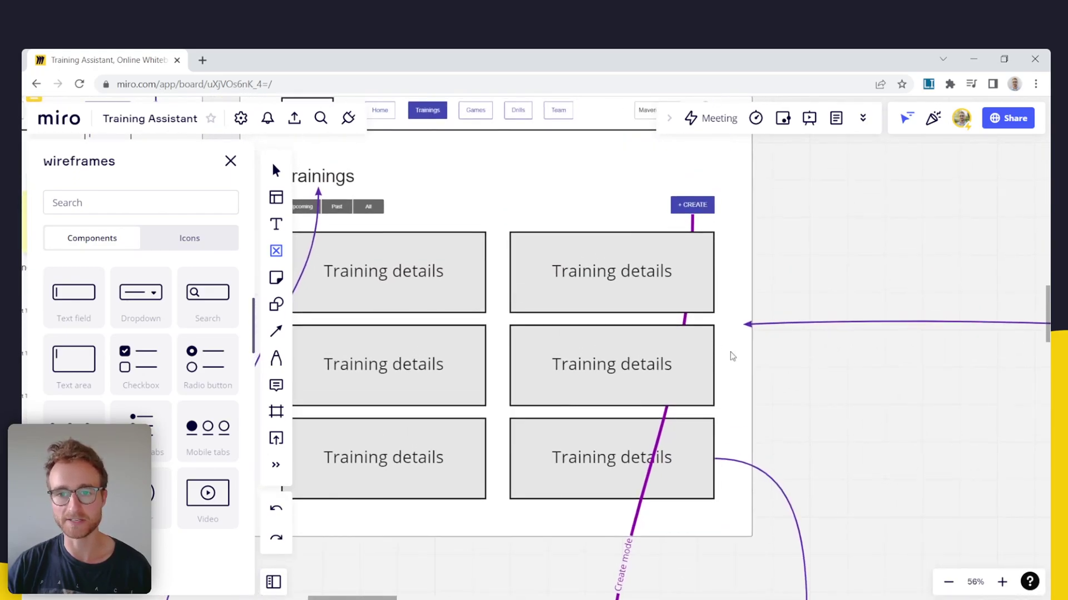
Step: Zoom through the modal frames and pan to bring the Games frames into view
scroll(712, 205, down, 3)
scroll(620, 334, down, 2)
scroll(625, 348, down, 2)
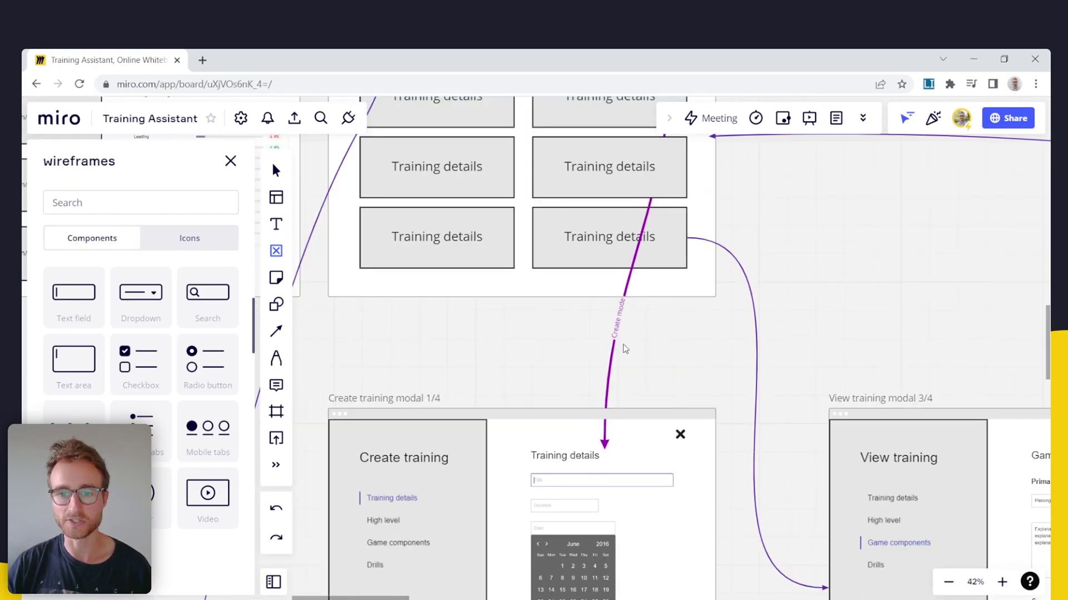
scroll(623, 353, down, 4)
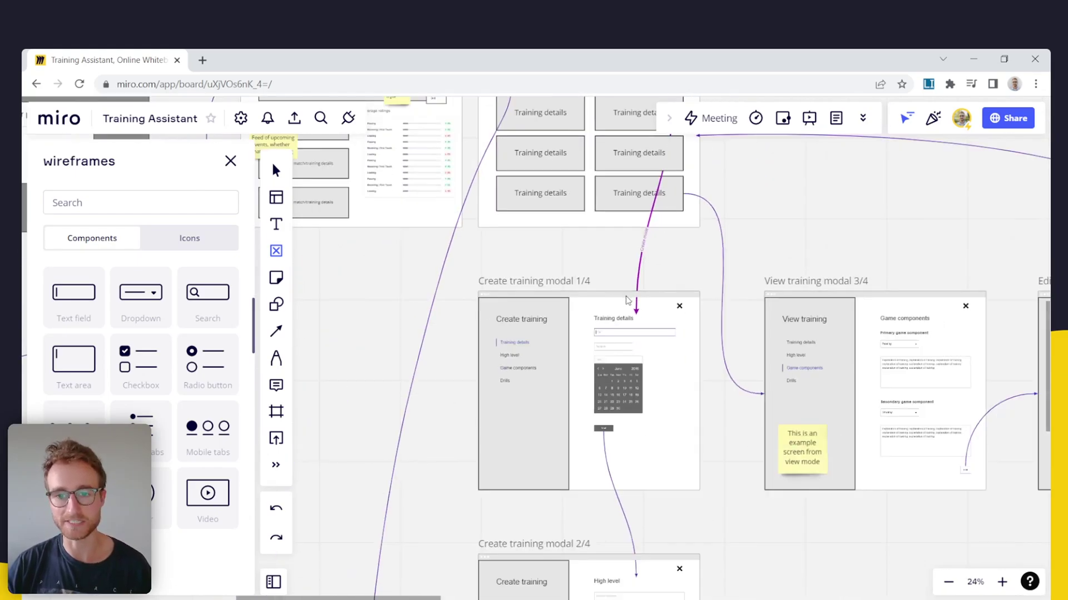
ctrl+scroll(615, 324, up, 4)
scroll(609, 233, down, 3)
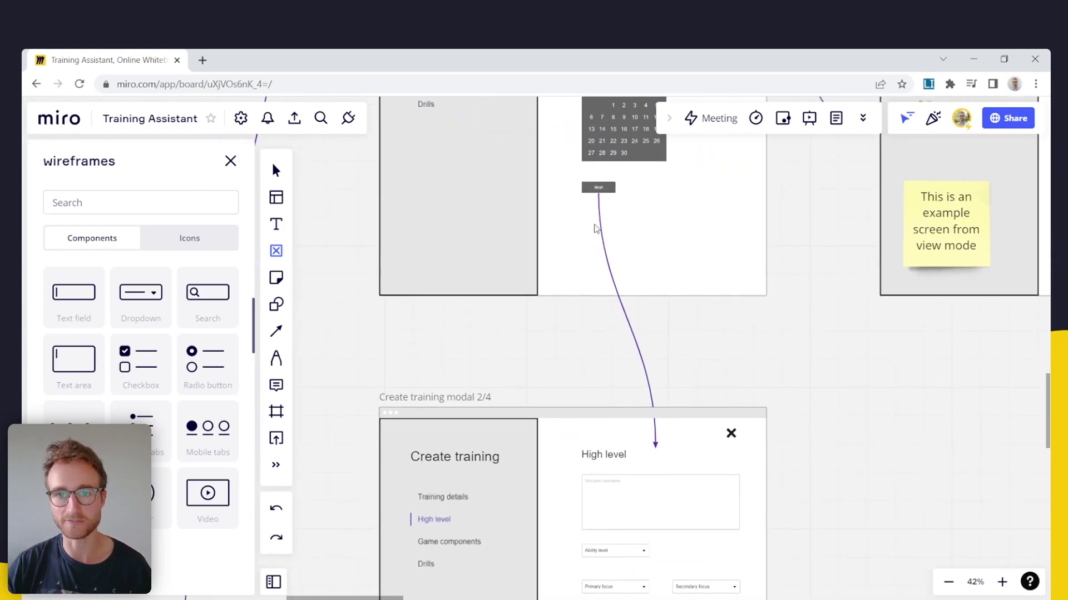
scroll(605, 200, up, 2)
scroll(591, 262, down, 6)
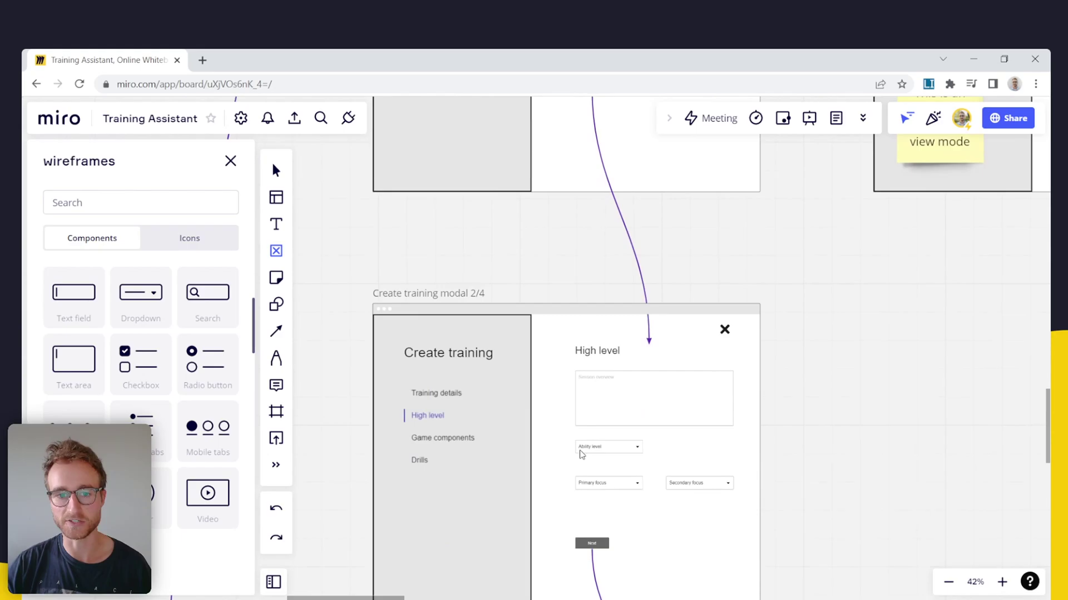
ctrl+scroll(583, 367, down, 3)
scroll(595, 311, down, 8)
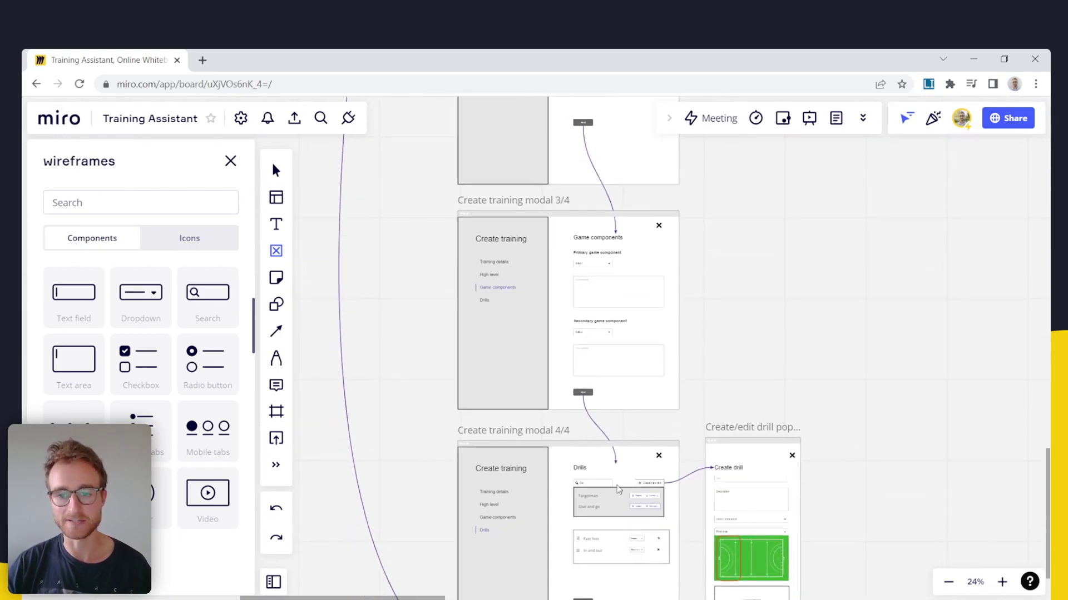
ctrl+scroll(595, 319, down, 2)
ctrl+scroll(556, 417, up, 5)
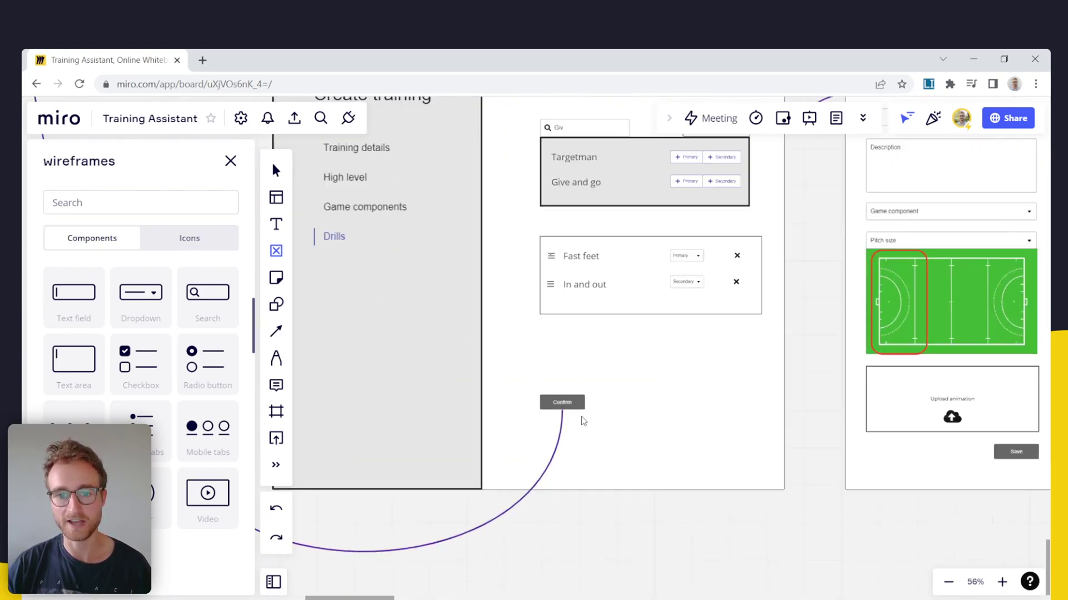
ctrl+scroll(612, 389, down, 3)
ctrl+scroll(627, 378, down, 3)
scroll(640, 344, up, 4)
ctrl+scroll(656, 322, down, 3)
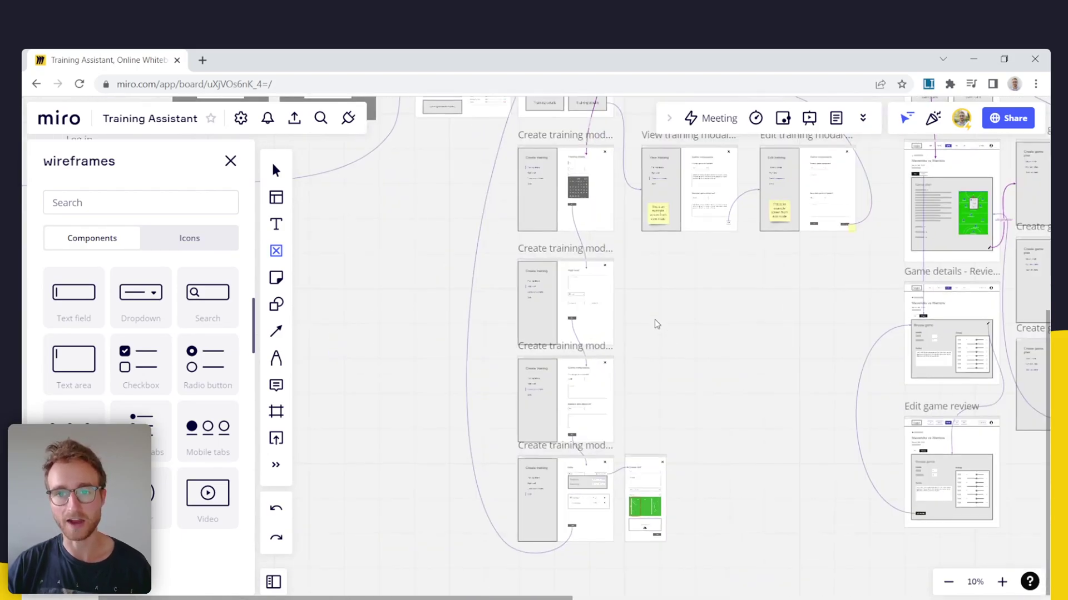
drag(656, 322, 620, 484)
ctrl+scroll(672, 391, up, 3)
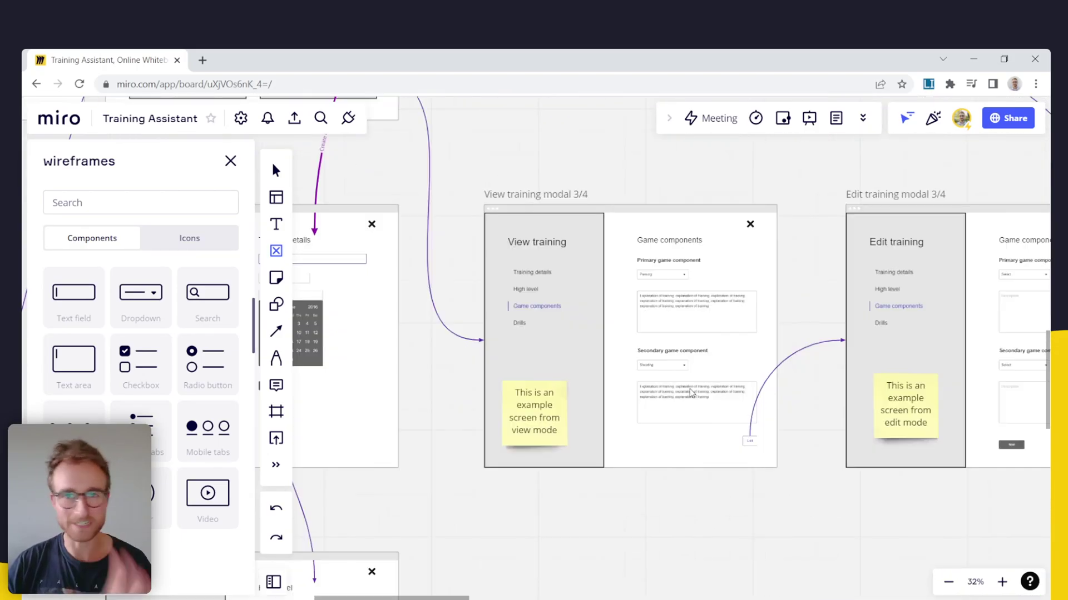
scroll(795, 306, up, 2)
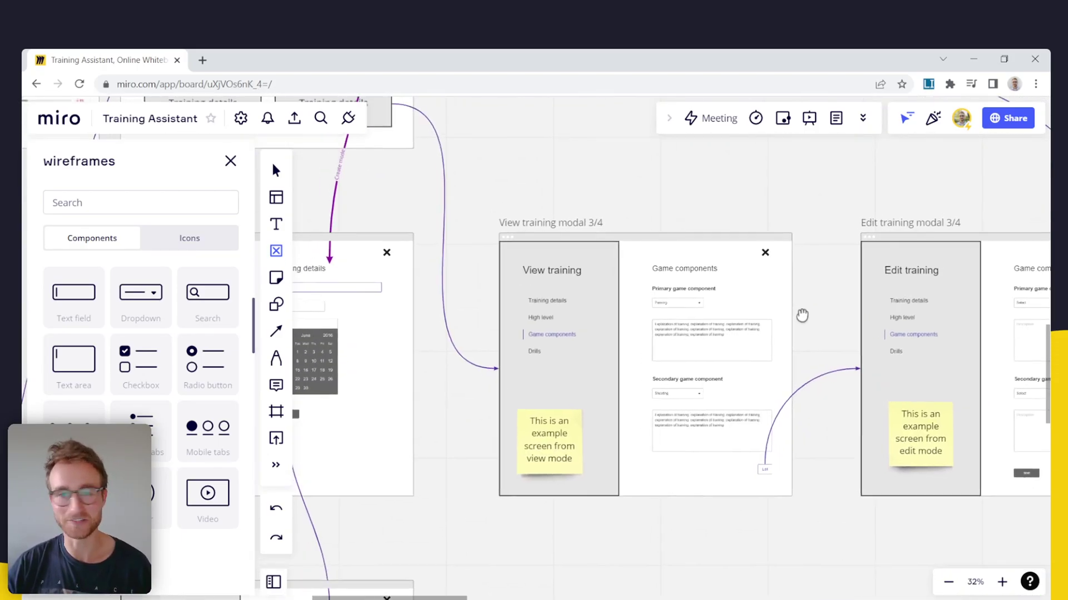
ctrl+scroll(730, 346, down, 3)
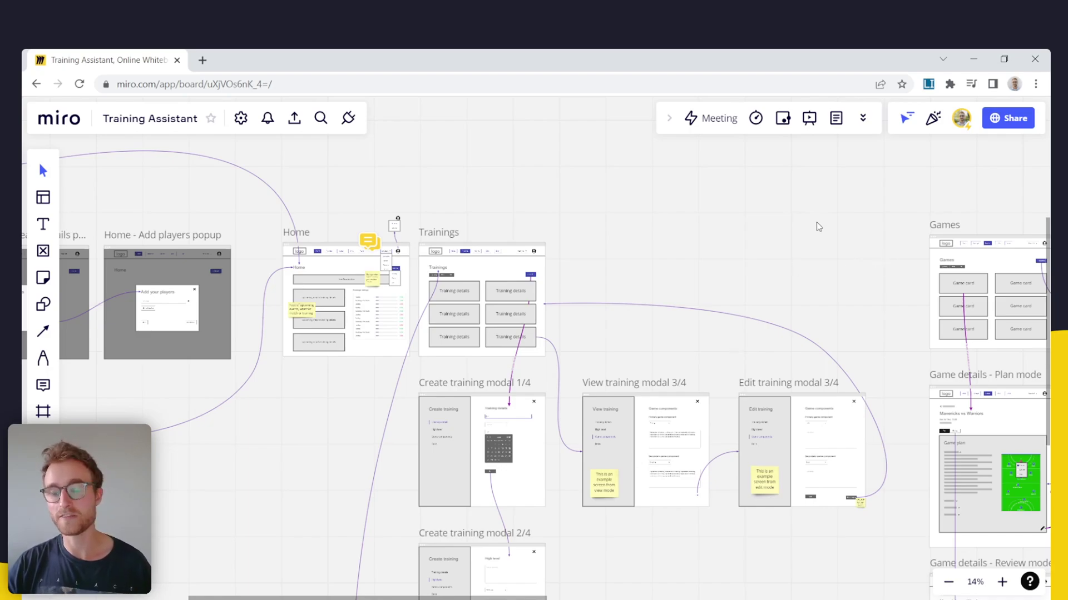
Step: Open the Navigating this board Note beside the Home frames and scroll through its onboarding steps
click(837, 119)
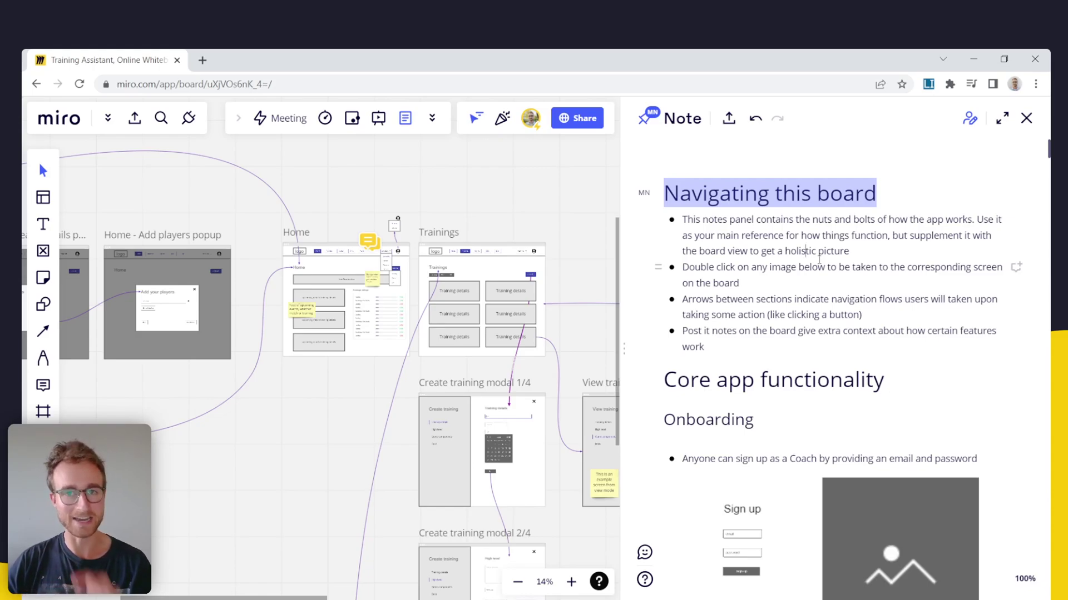
drag(324, 407, 449, 468)
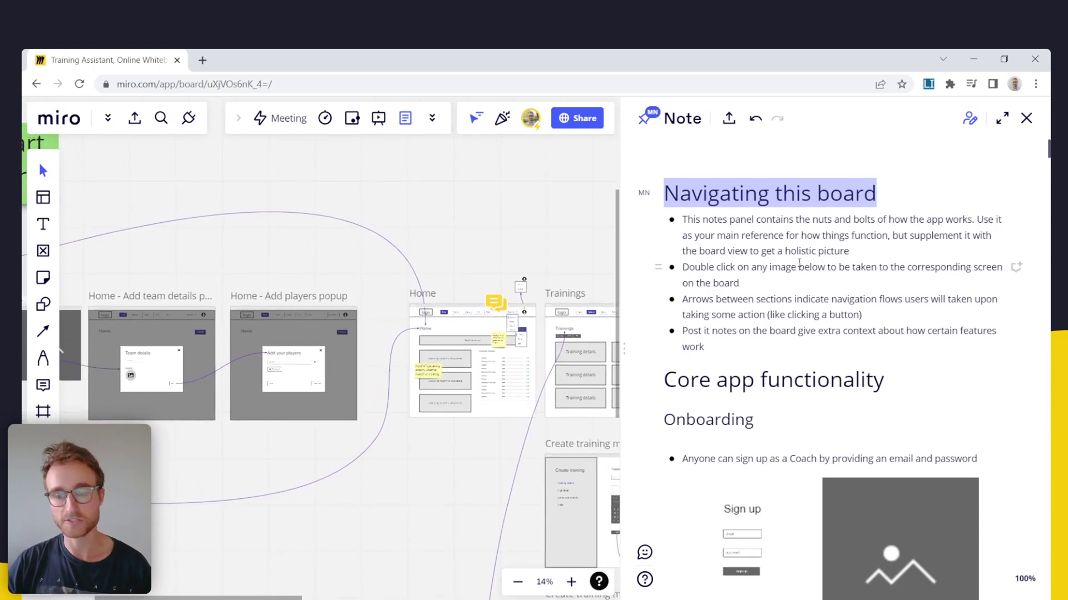
scroll(799, 263, down, 3)
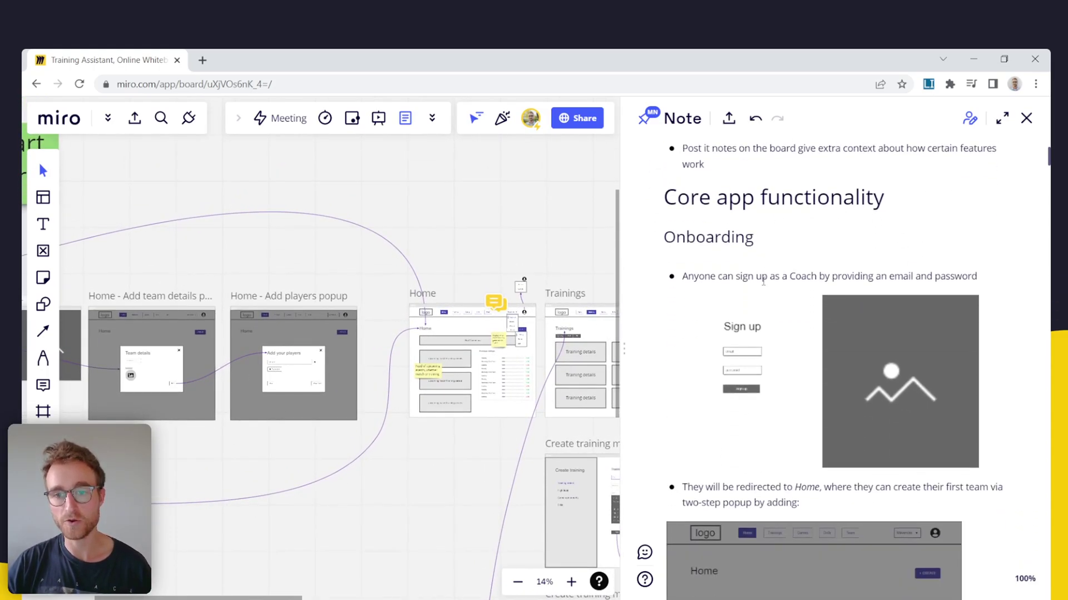
scroll(759, 276, down, 10)
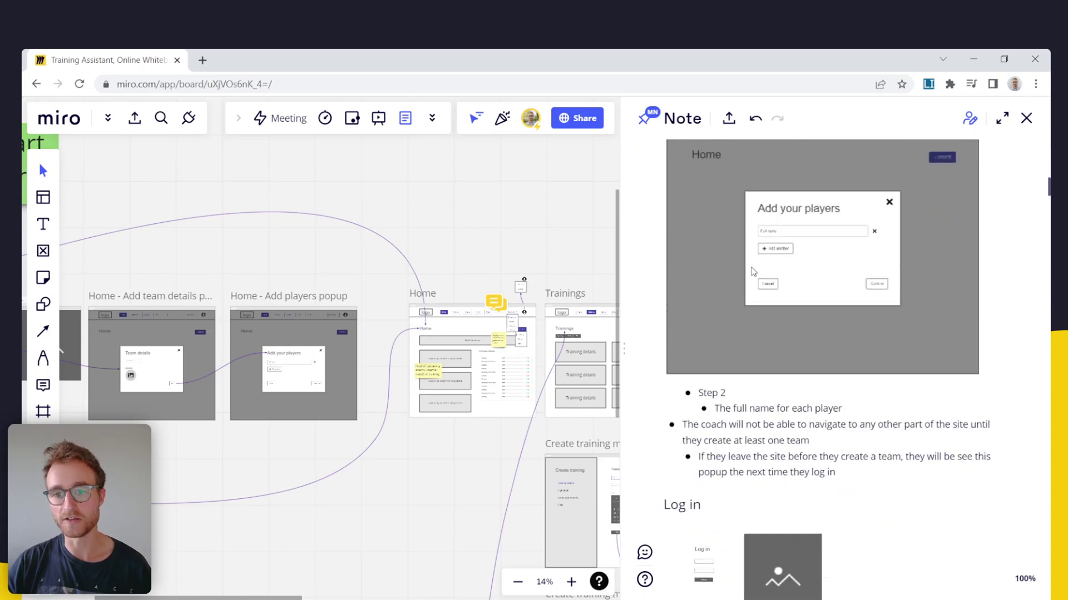
scroll(753, 272, down, 4)
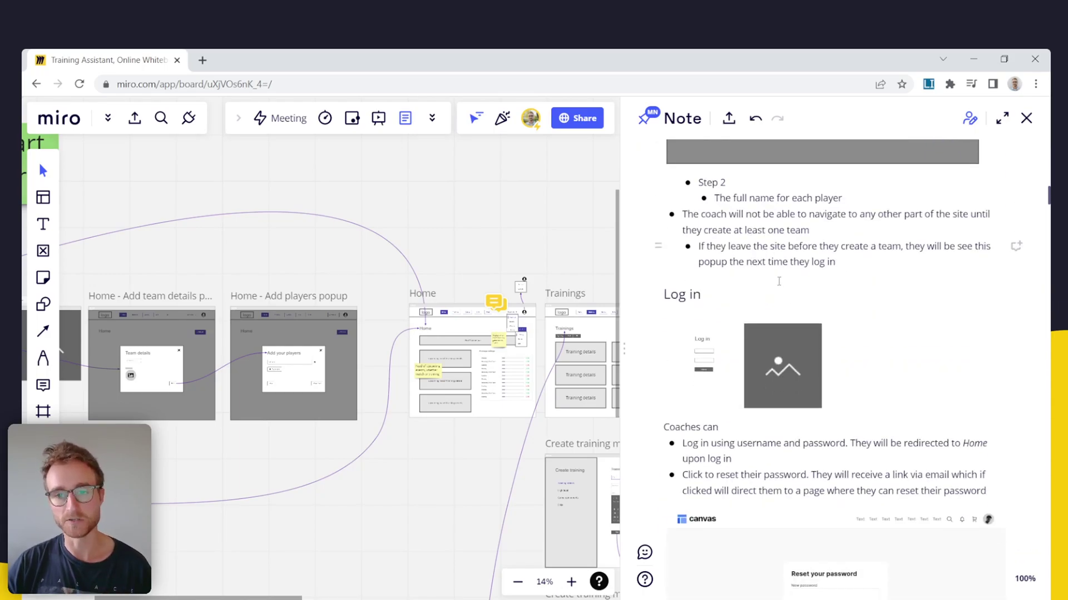
scroll(838, 246, up, 6)
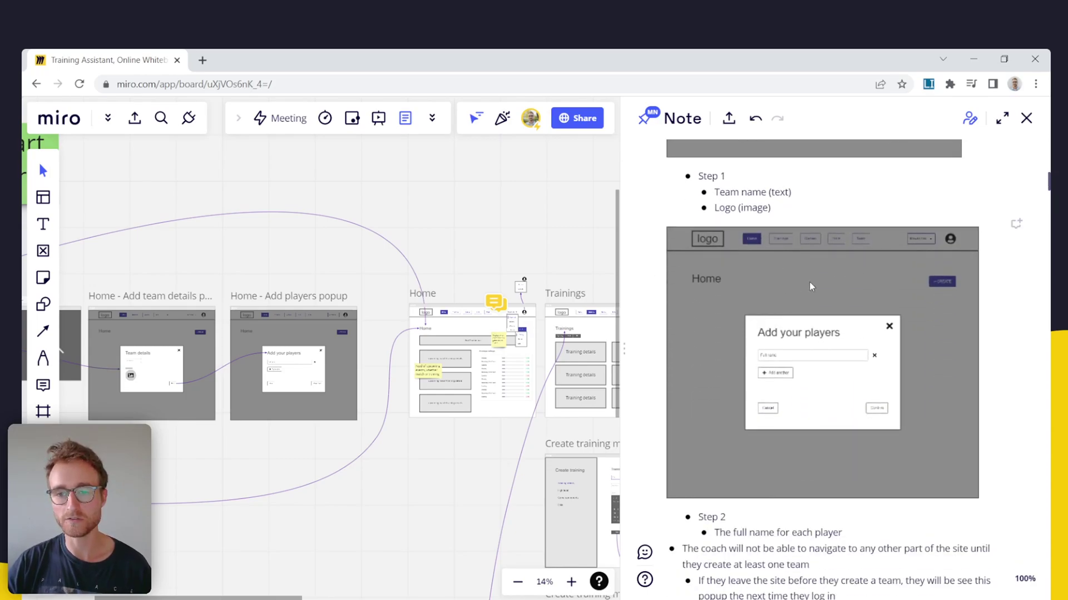
scroll(749, 432, down, 2)
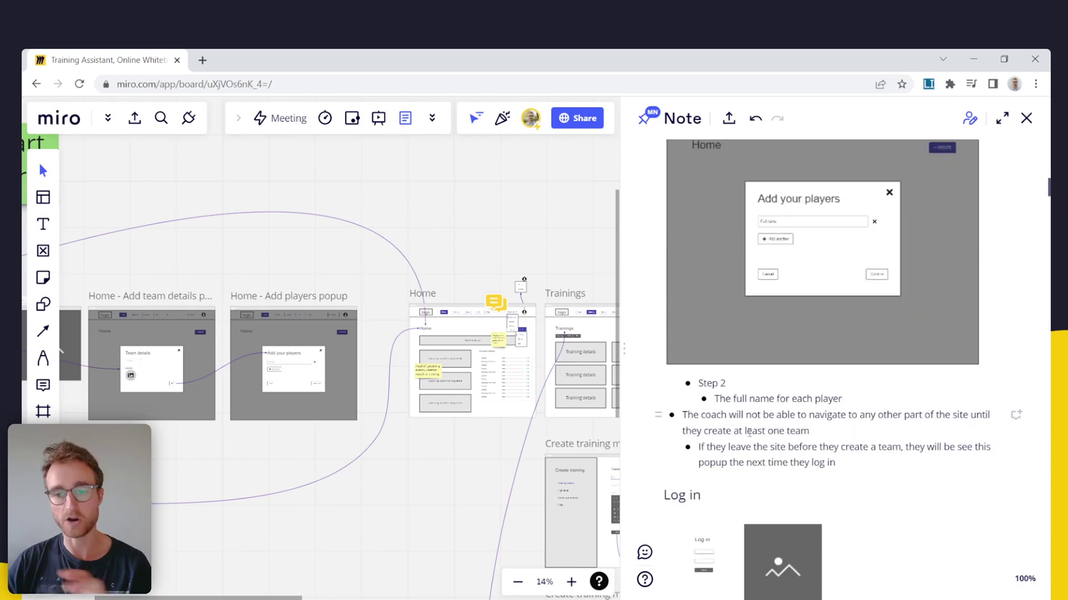
scroll(750, 436, up, 1)
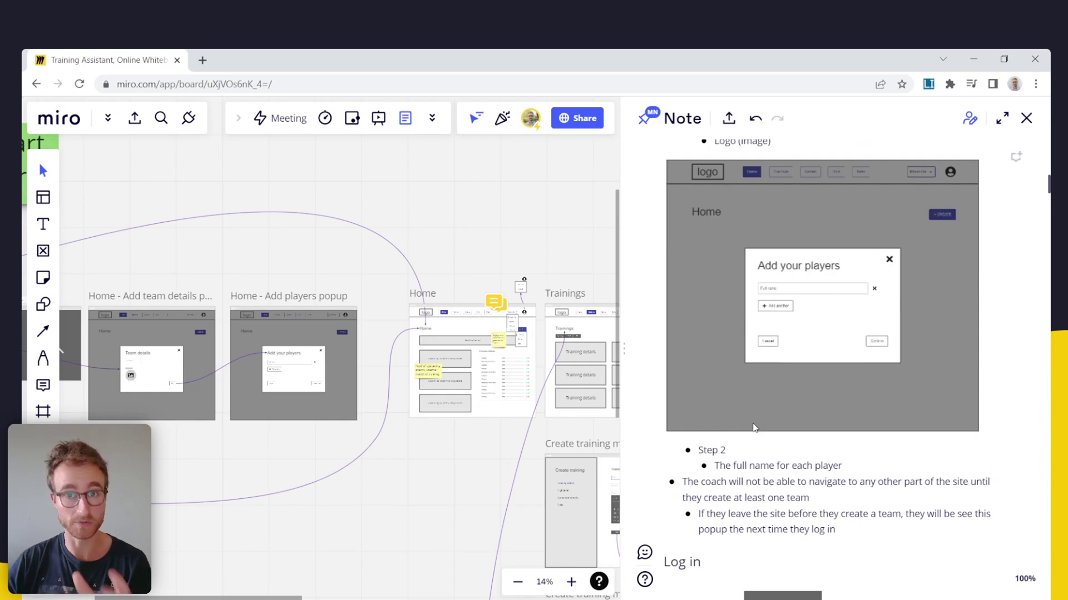
scroll(812, 303, up, 1)
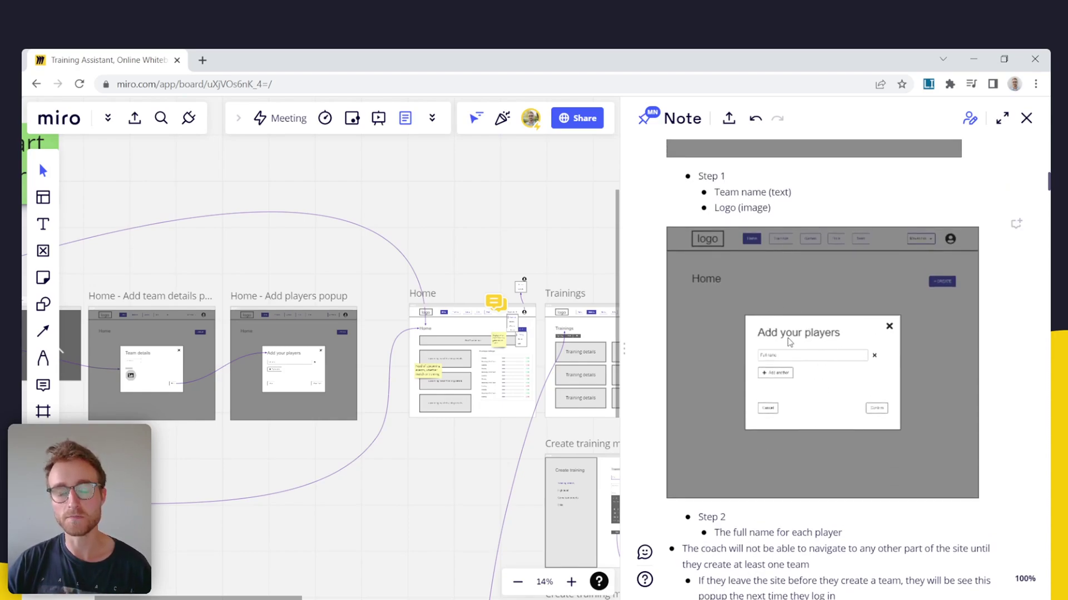
Step: Jump to the Add players popup frame, then scroll the Note down to View training
click(816, 341)
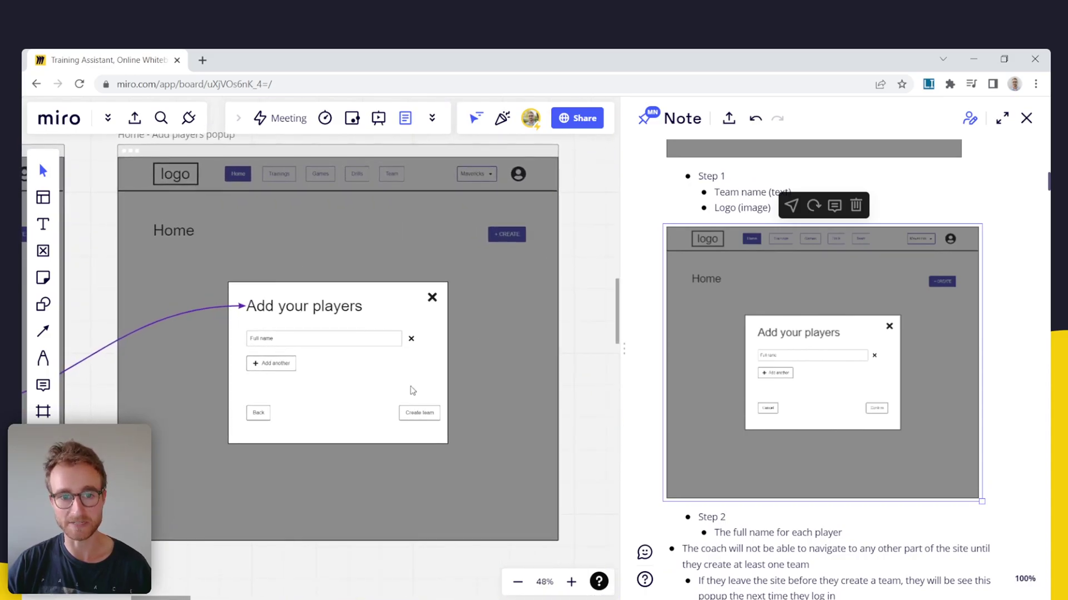
scroll(786, 415, down, 15)
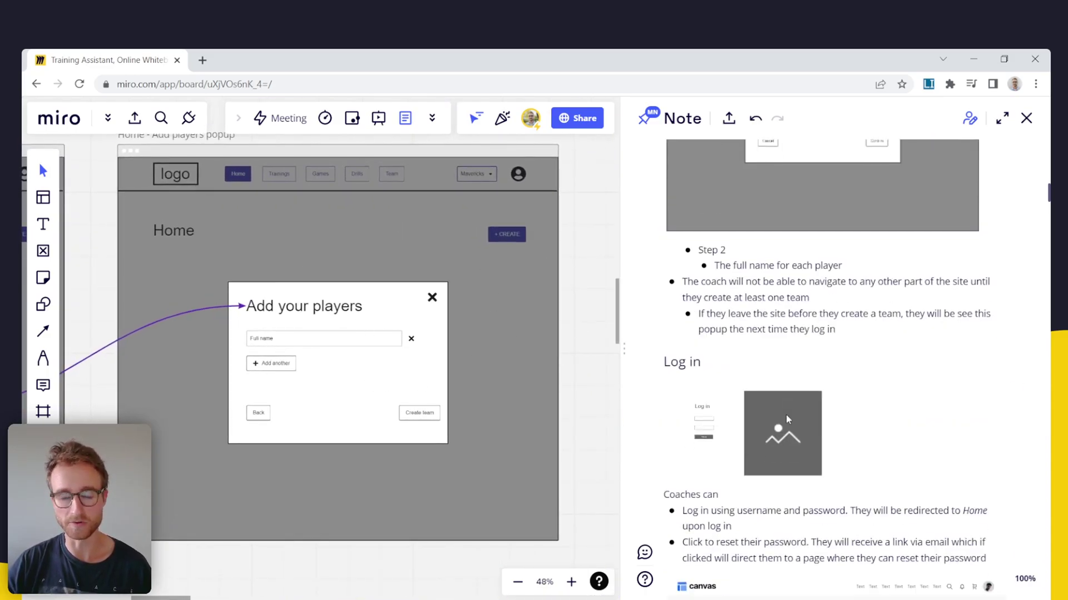
scroll(795, 389, down, 12)
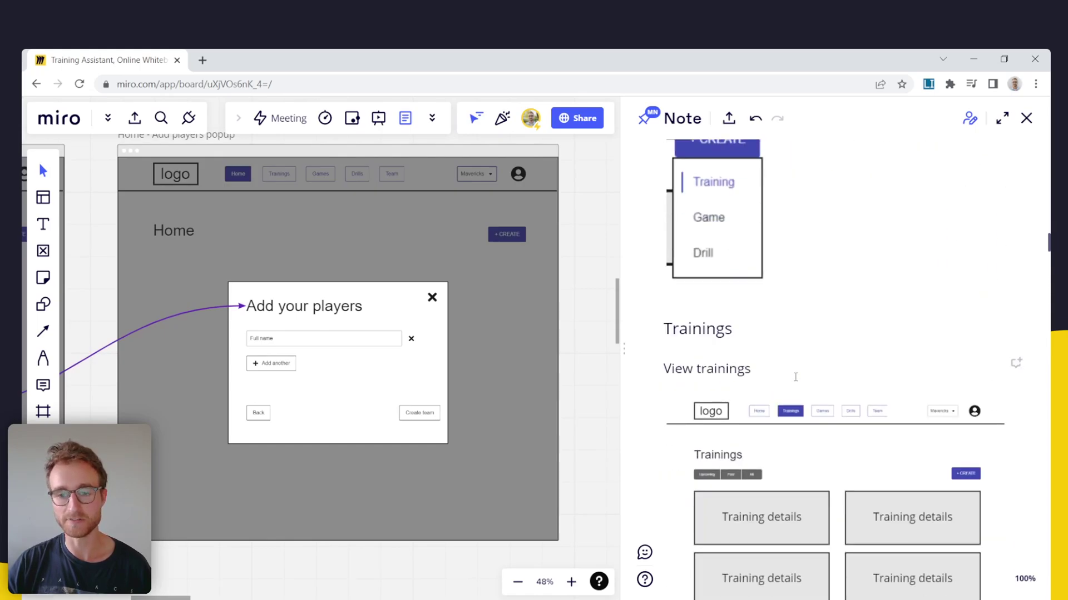
scroll(834, 382, down, 2)
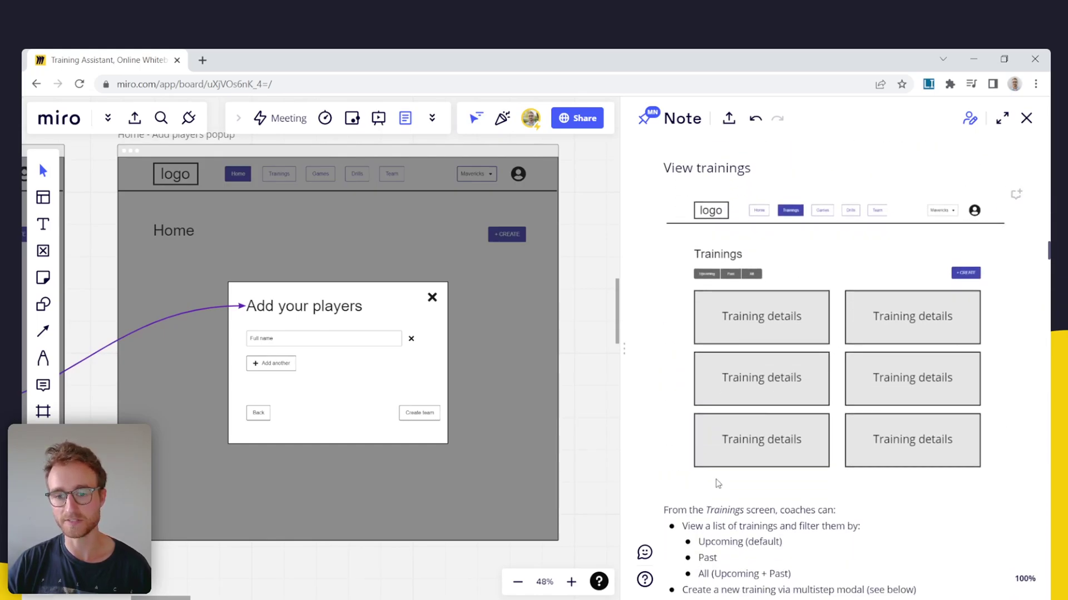
scroll(801, 461, down, 5)
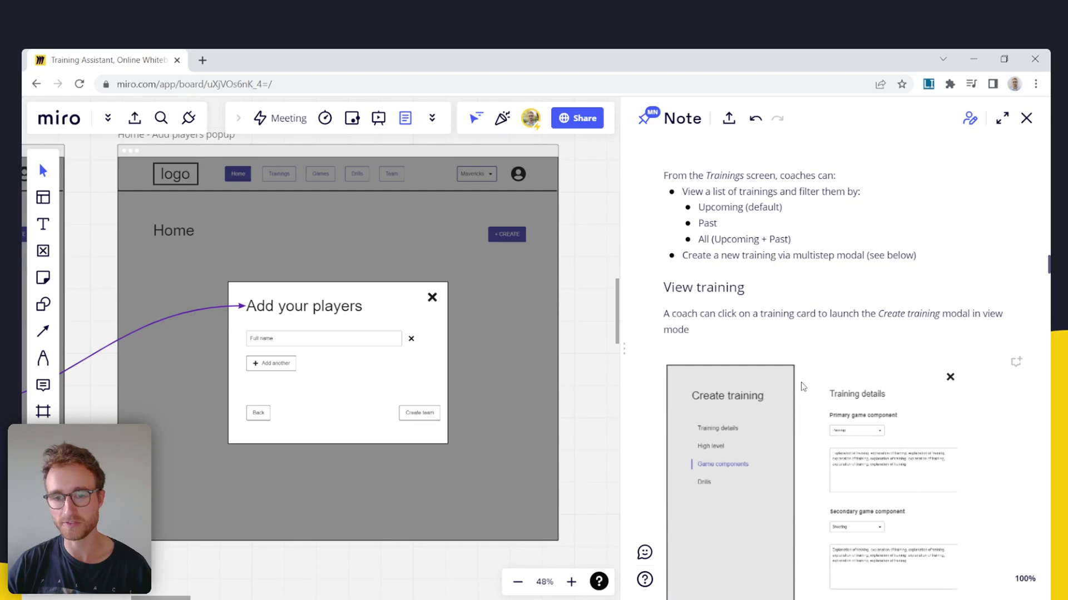
scroll(803, 387, down, 1)
scroll(827, 345, down, 2)
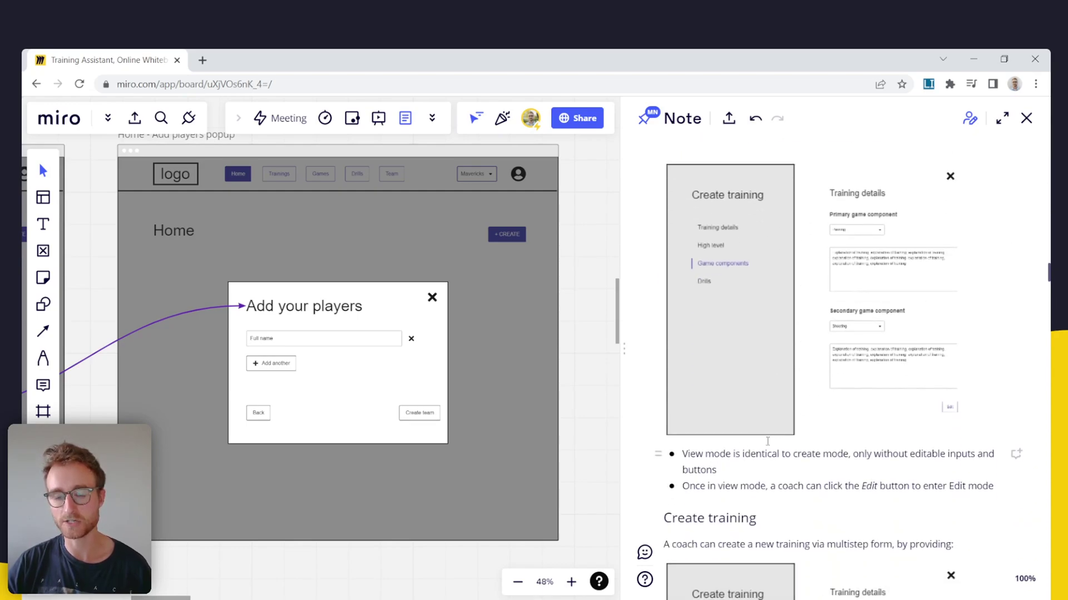
scroll(829, 373, up, 2)
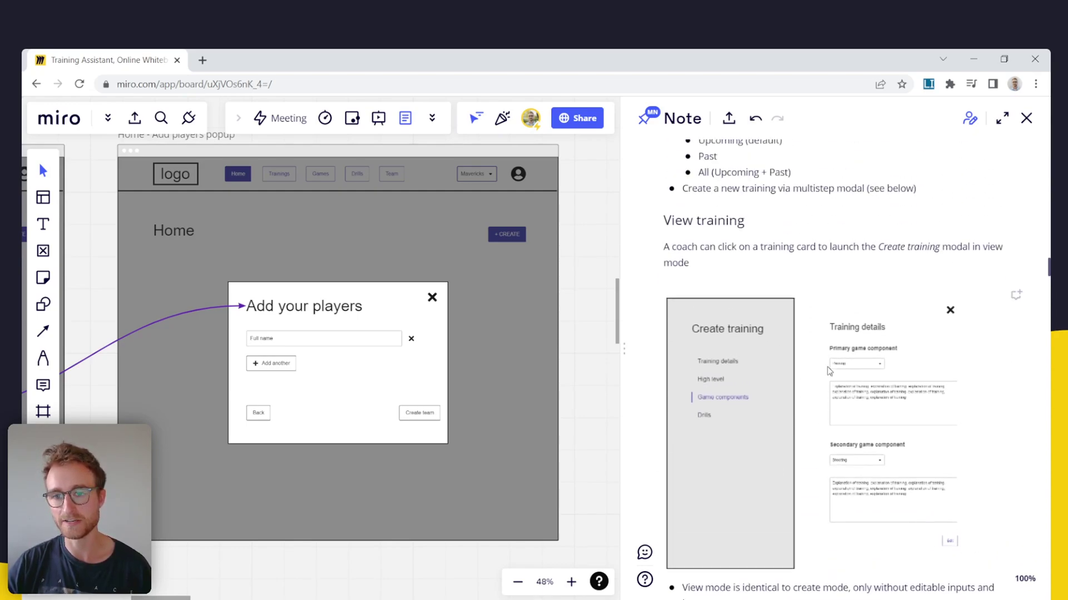
Step: Jump from the Note's mockup to the View training modal 3/4 frame, zoomed out to 18%
click(859, 392)
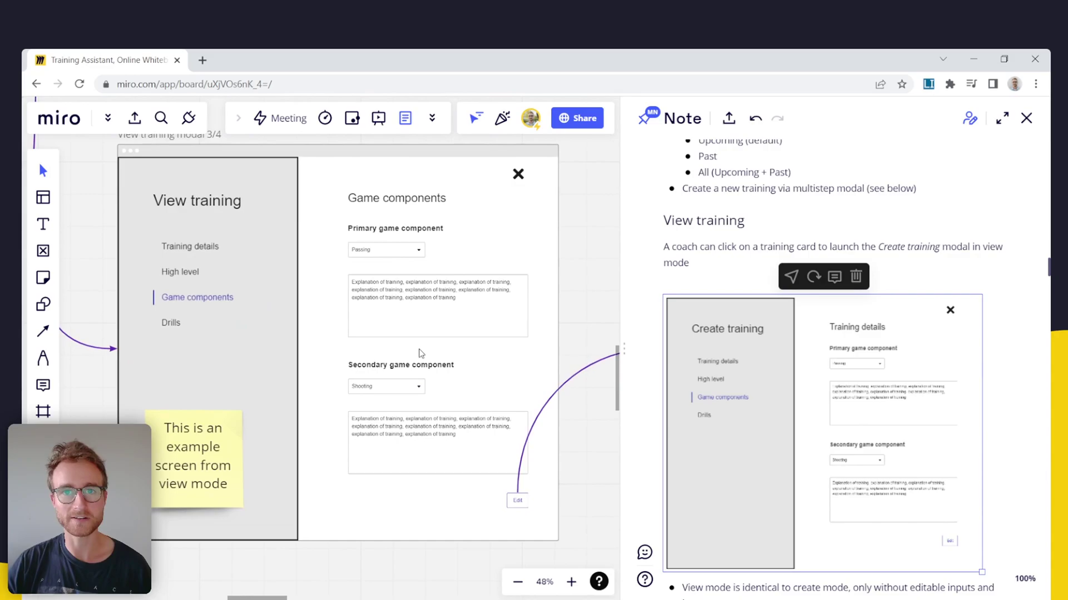
scroll(421, 353, down, 5)
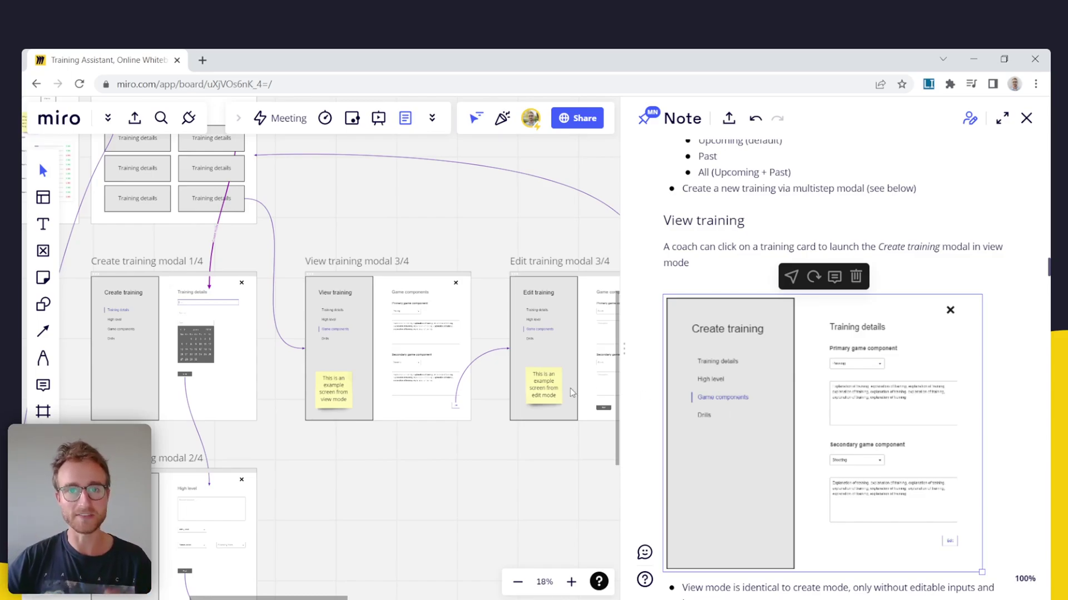
Step: Scroll the Note through Create training Steps 1–4
scroll(907, 424, down, 5)
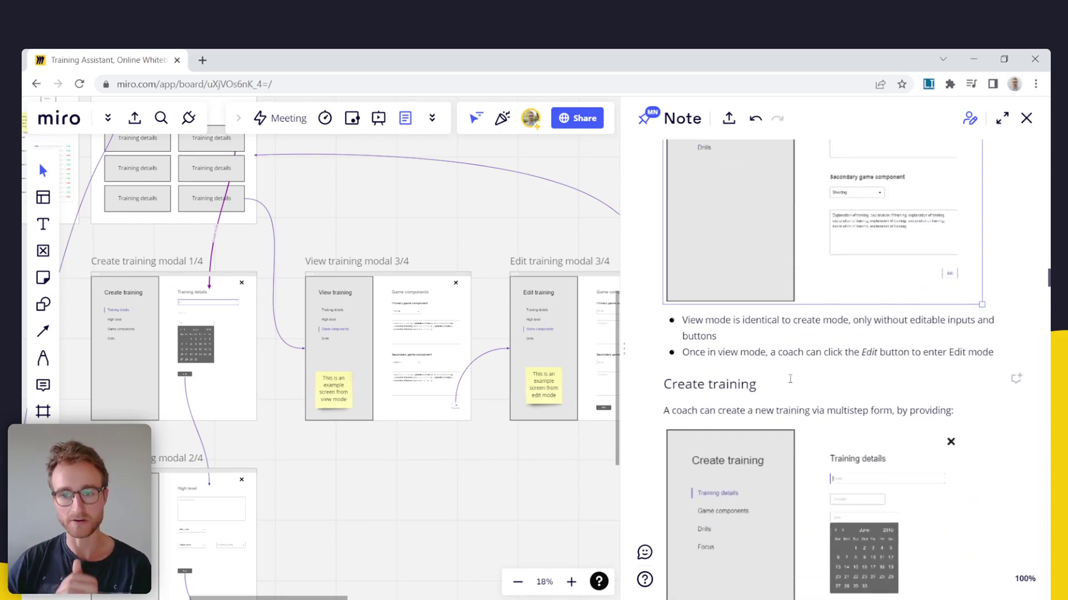
scroll(801, 361, down, 6)
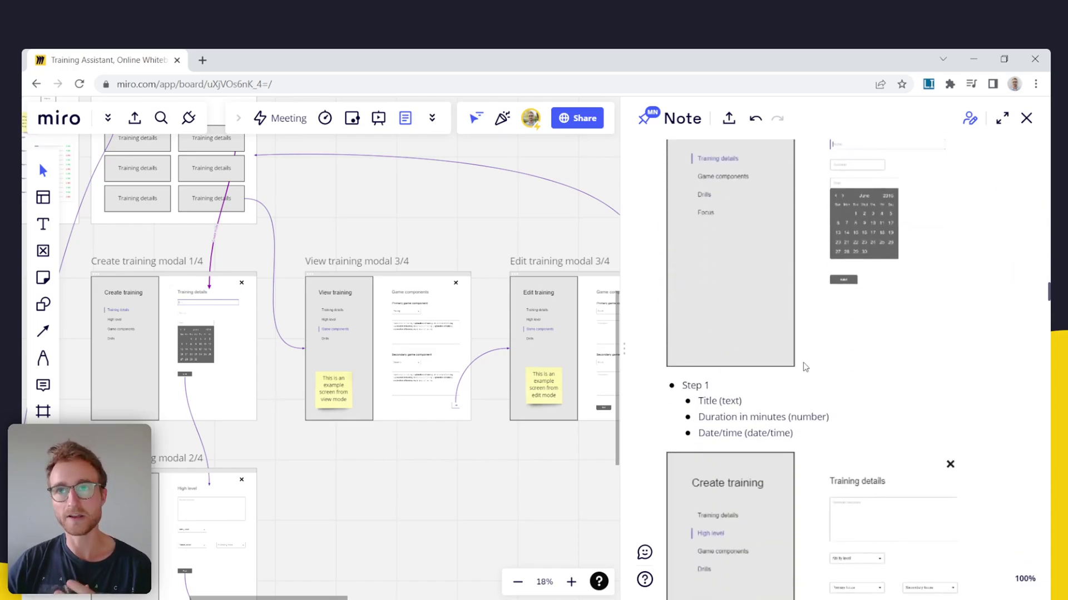
scroll(792, 376, down, 1)
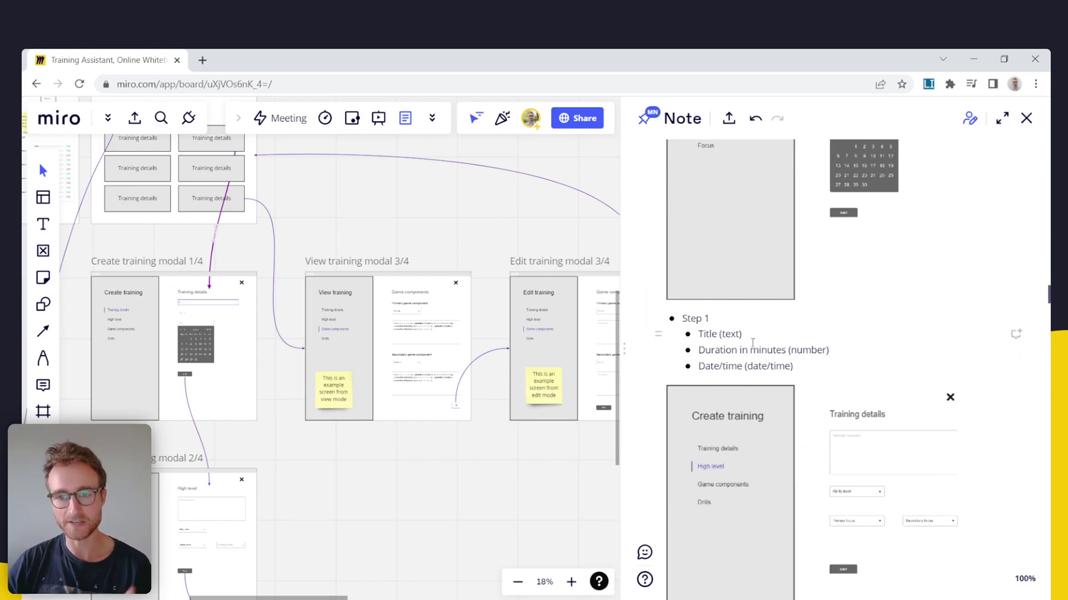
scroll(750, 360, down, 4)
scroll(748, 355, down, 13)
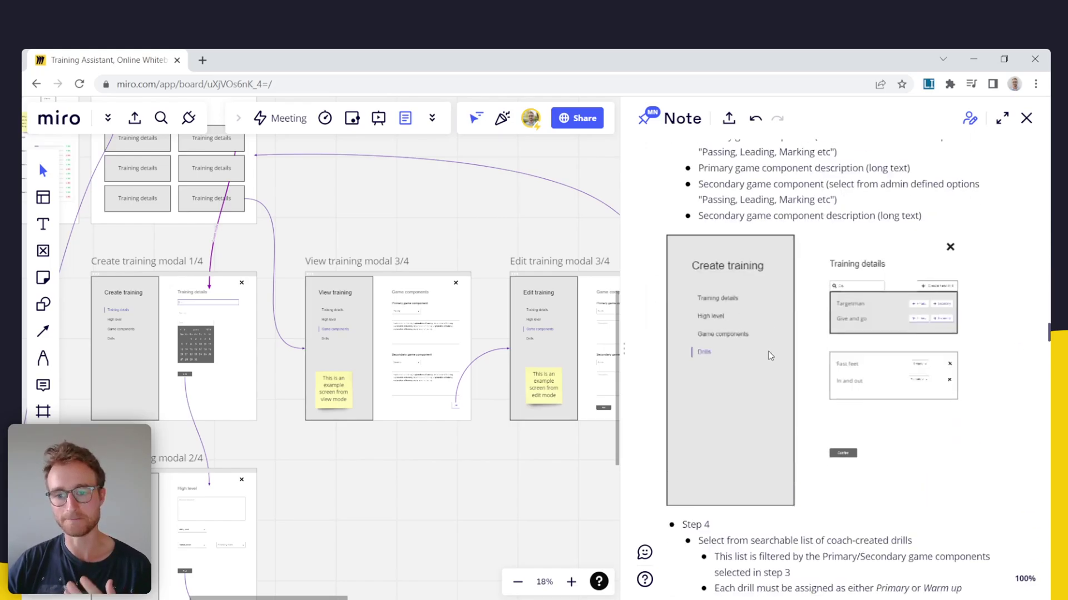
scroll(770, 354, up, 4)
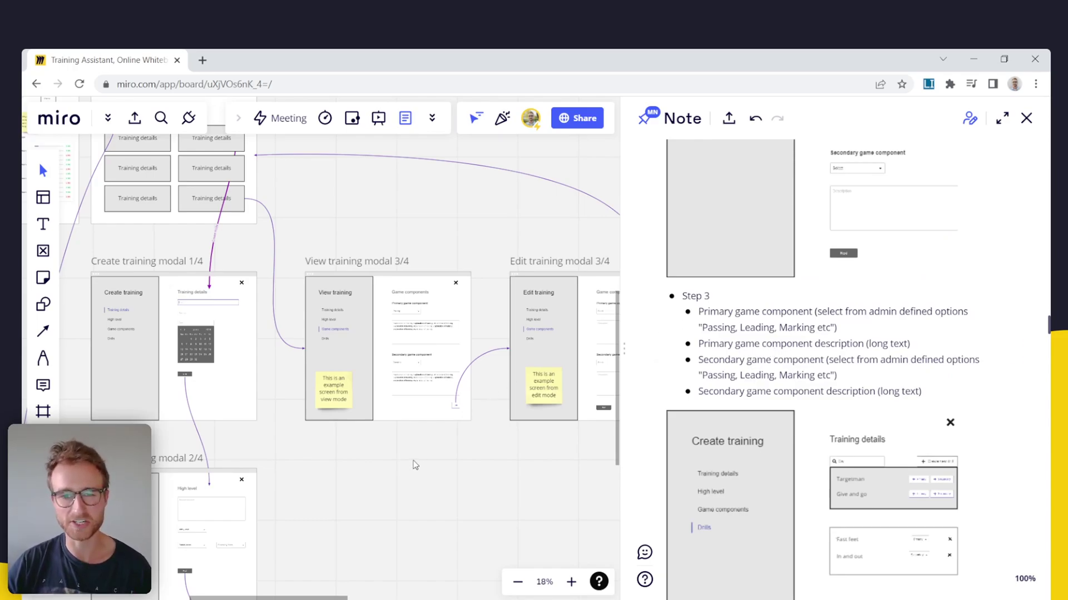
scroll(434, 463, up, 3)
scroll(451, 384, up, 1)
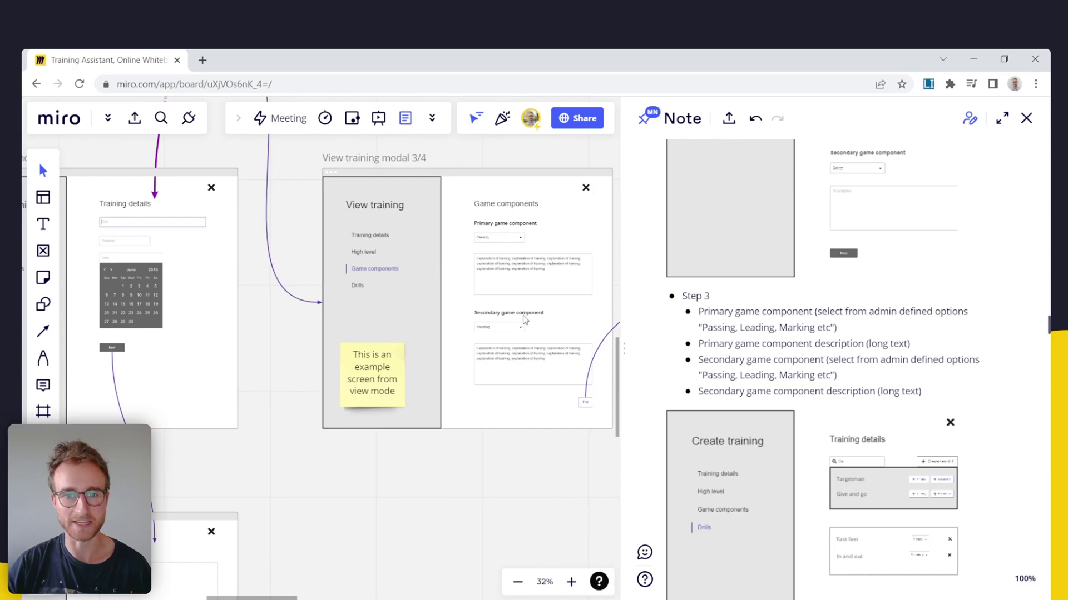
Step: Inspect the view-mode sticky note and read on to the Edit training section
click(388, 393)
click(467, 460)
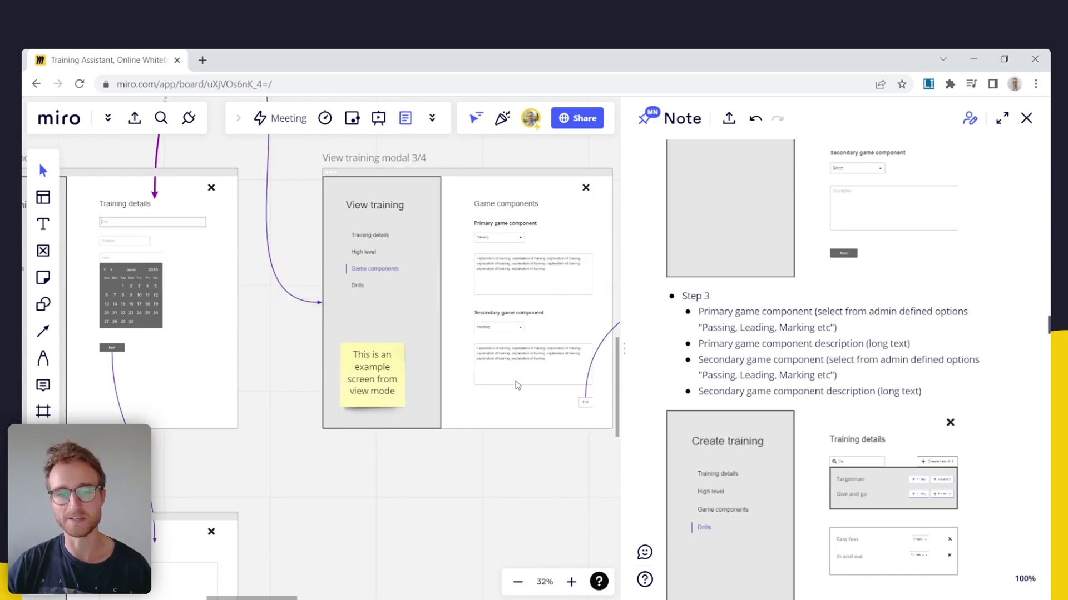
scroll(512, 378, down, 5)
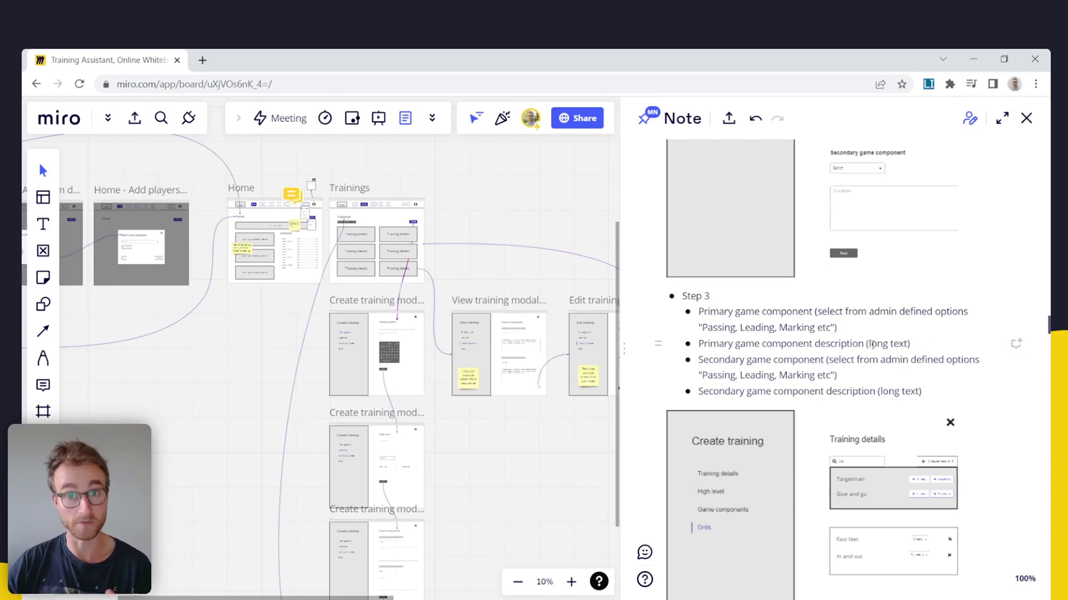
scroll(845, 344, down, 6)
scroll(824, 343, down, 7)
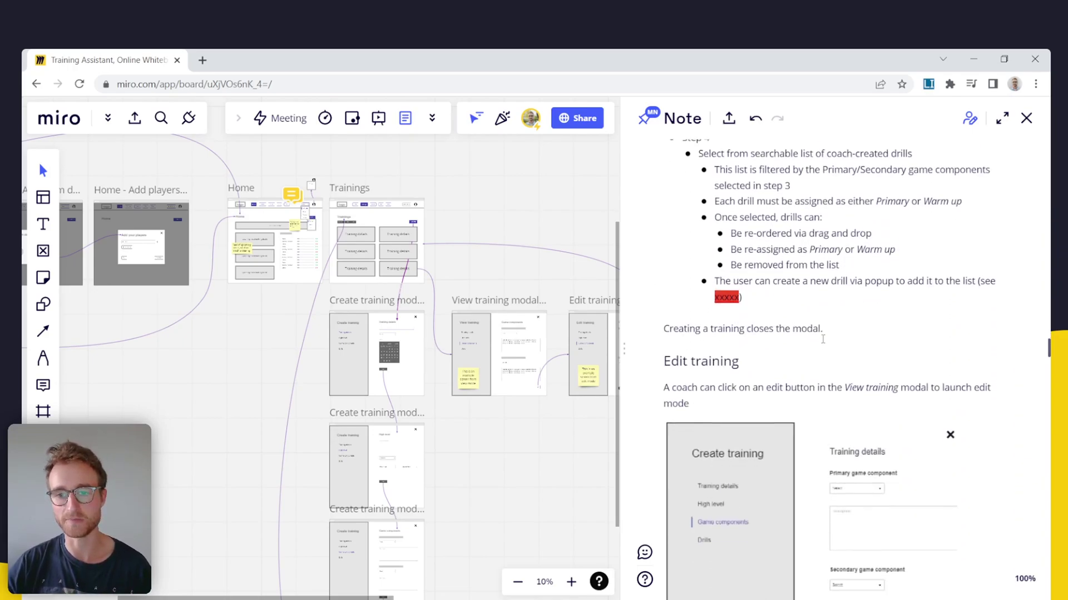
scroll(812, 369, up, 5)
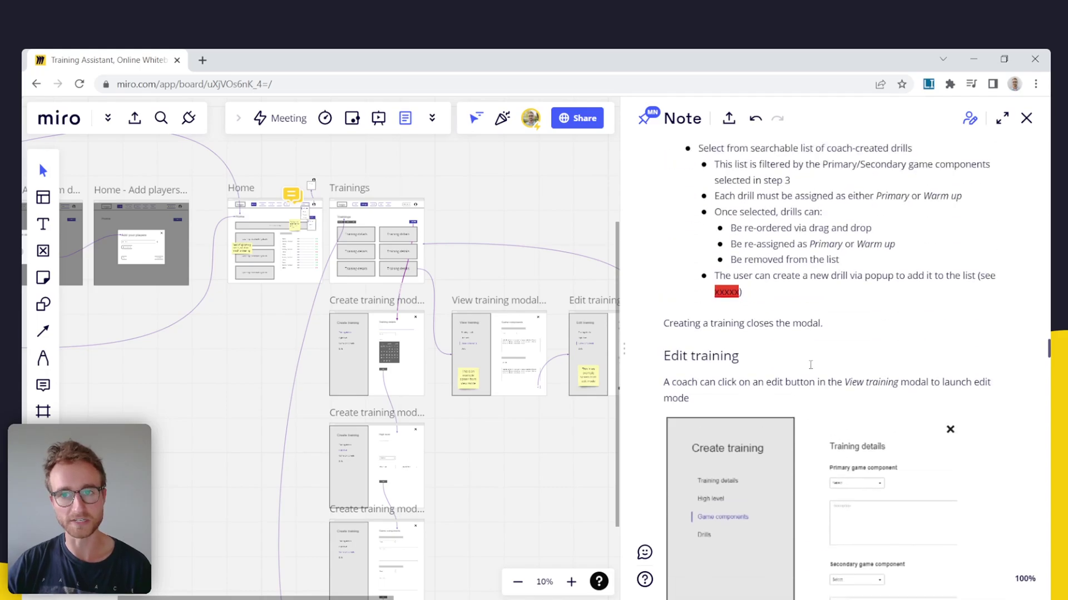
Step: Pan the board to the Create training modal frames and pick the Frame tool
drag(456, 408, 544, 414)
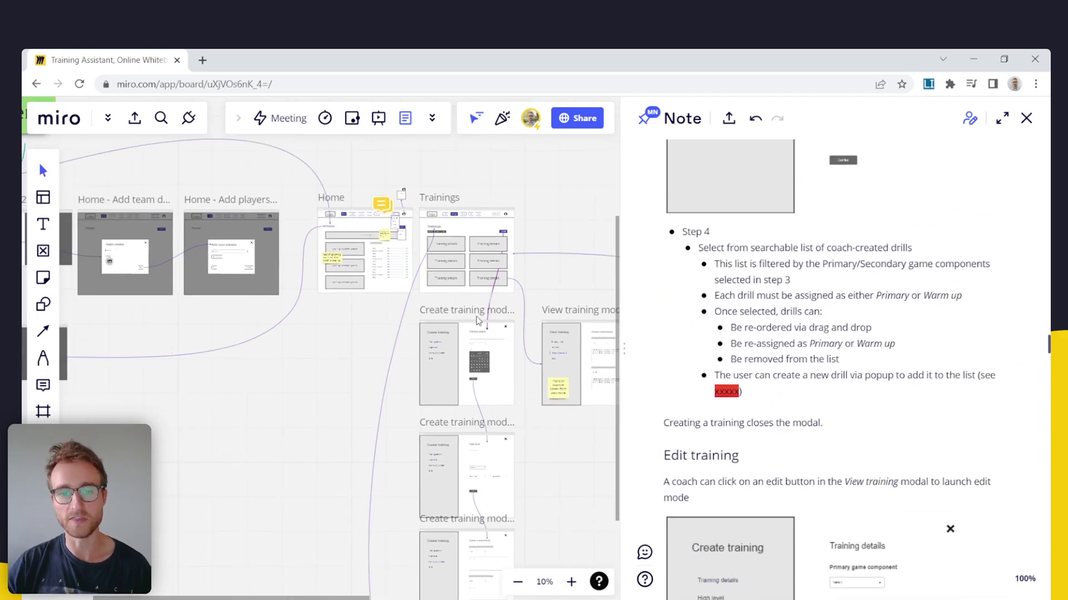
scroll(211, 384, up, 5)
scroll(212, 384, down, 3)
drag(221, 387, 367, 341)
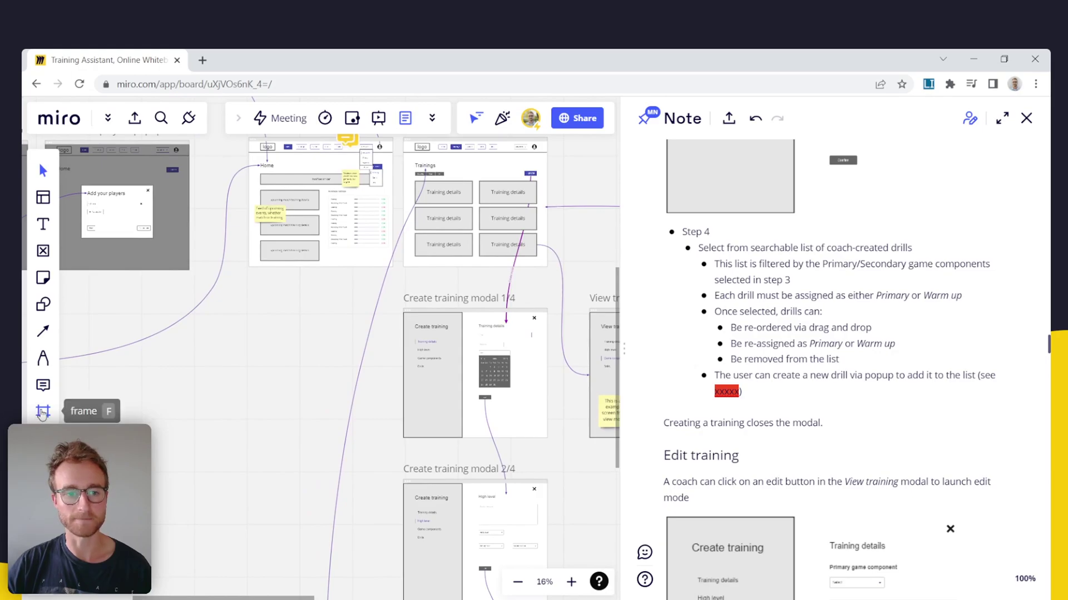
click(42, 412)
Step: Place a new empty Frame 1 on the board
scroll(389, 356, down, 6)
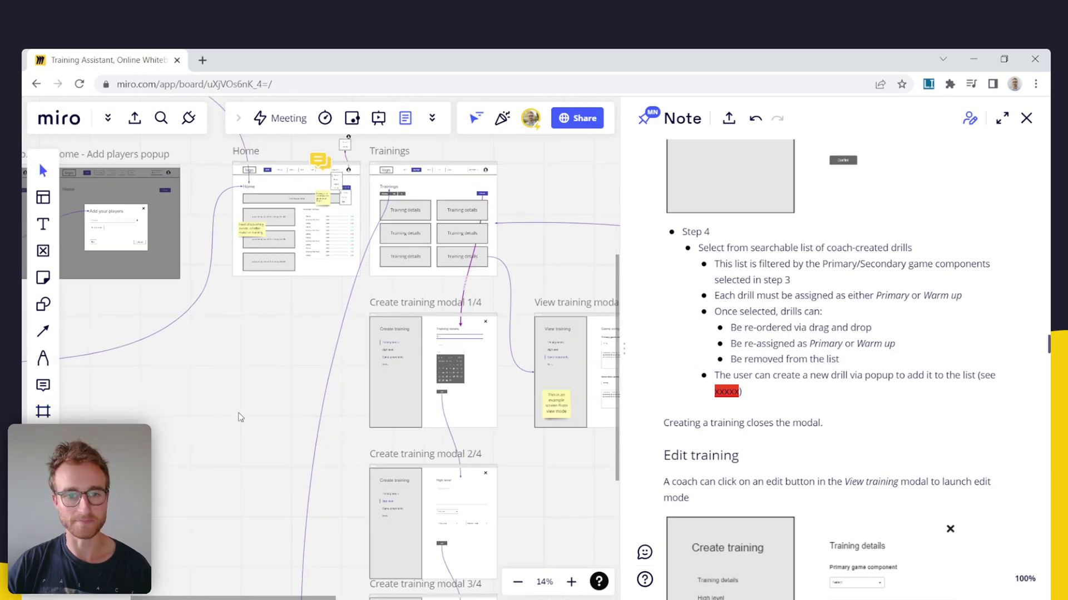
scroll(405, 354, up, 1)
click(536, 347)
scroll(534, 335, up, 5)
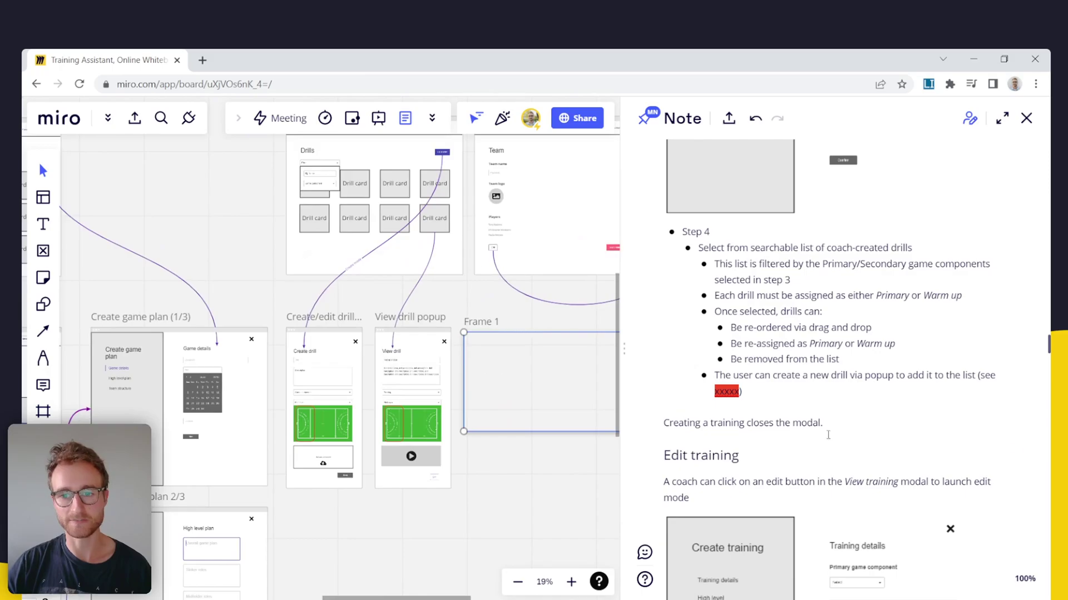
Step: Embed Frame 1 in the Note below 'Creating a training closes the modal.'
click(848, 422)
key(Return)
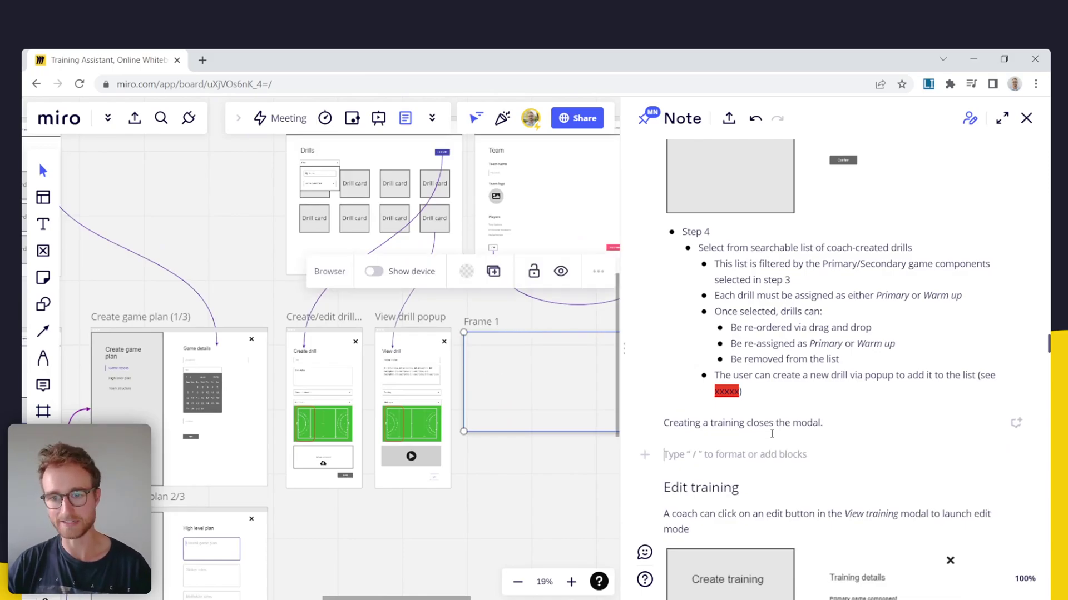
text(/)
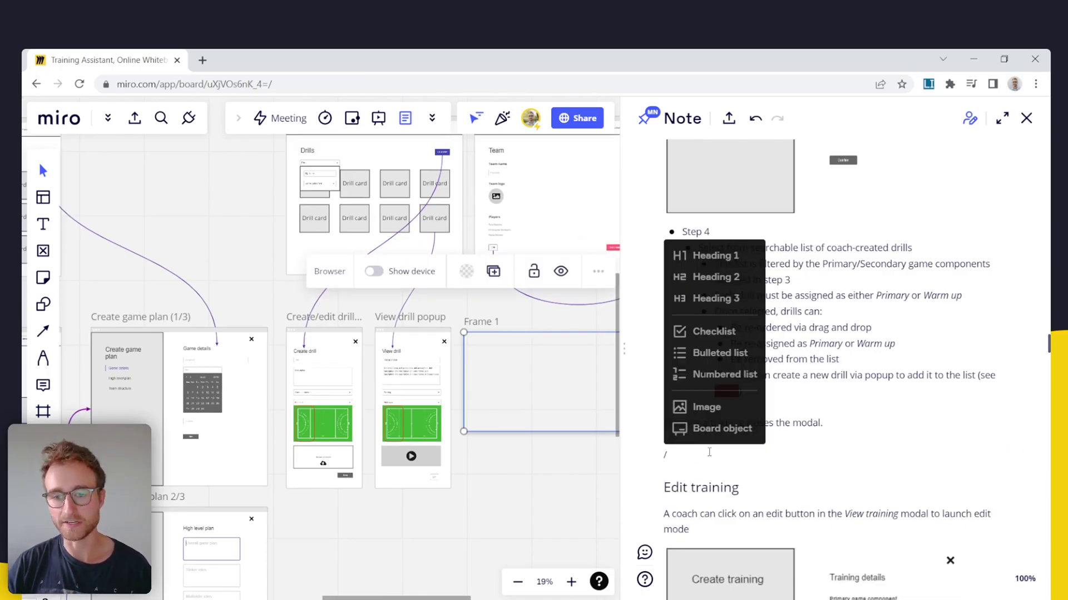
click(706, 431)
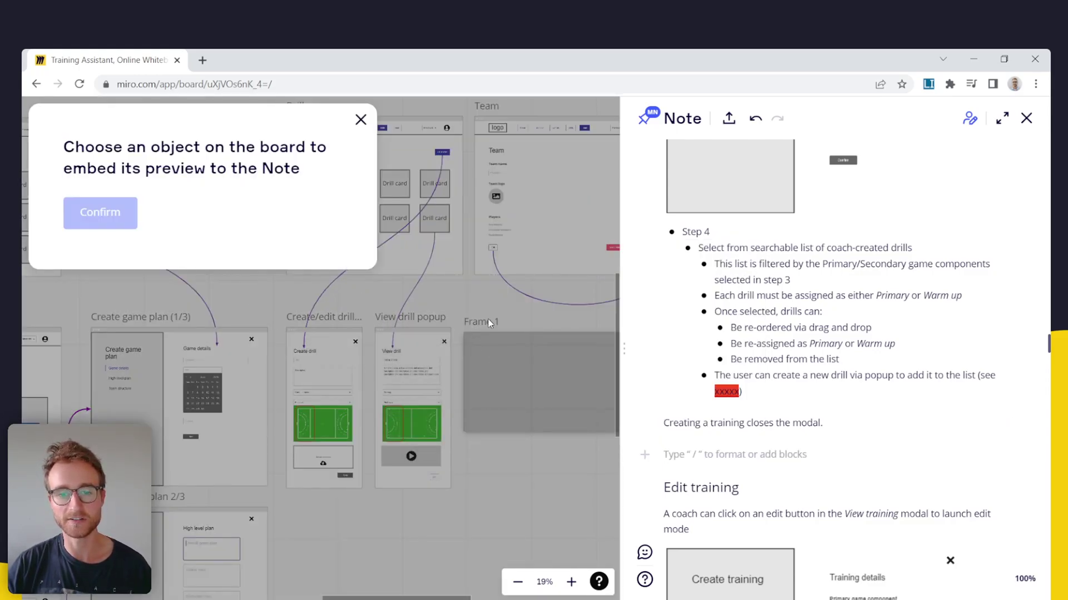
click(504, 359)
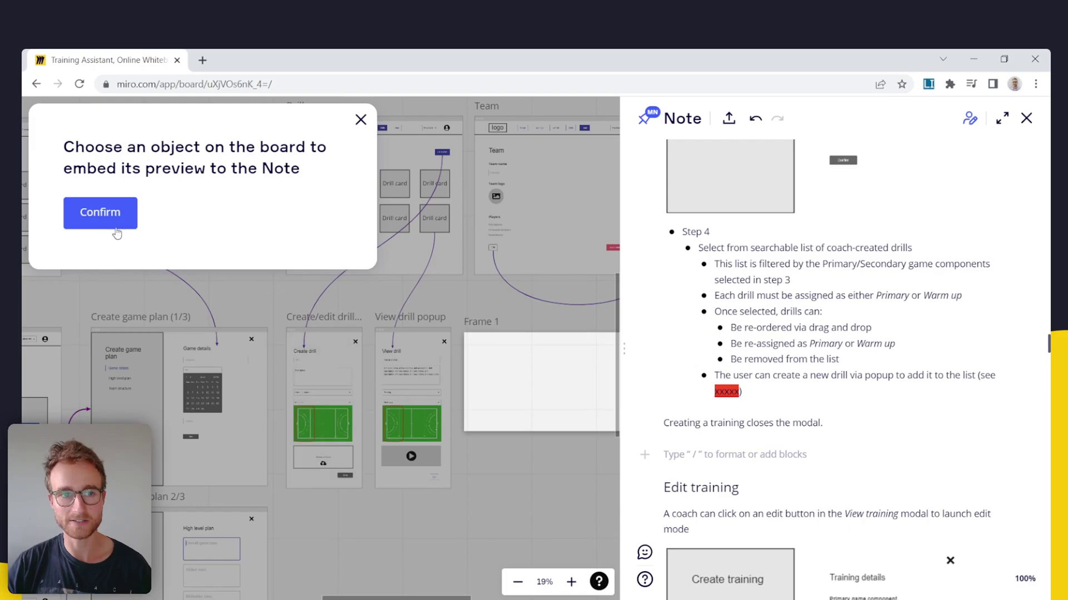
click(98, 212)
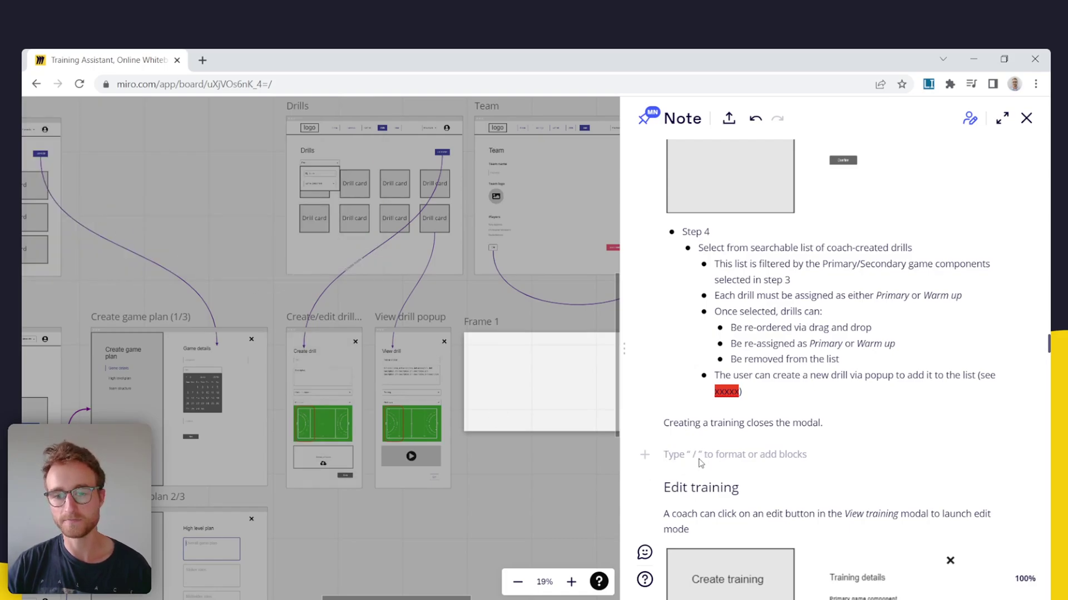
scroll(878, 420, down, 3)
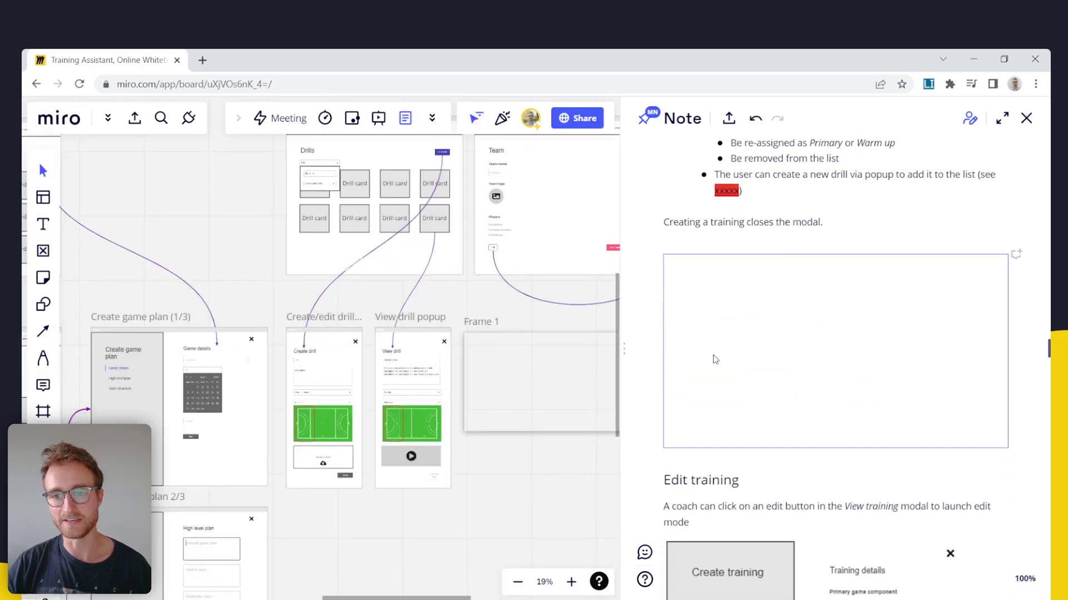
scroll(840, 354, up, 1)
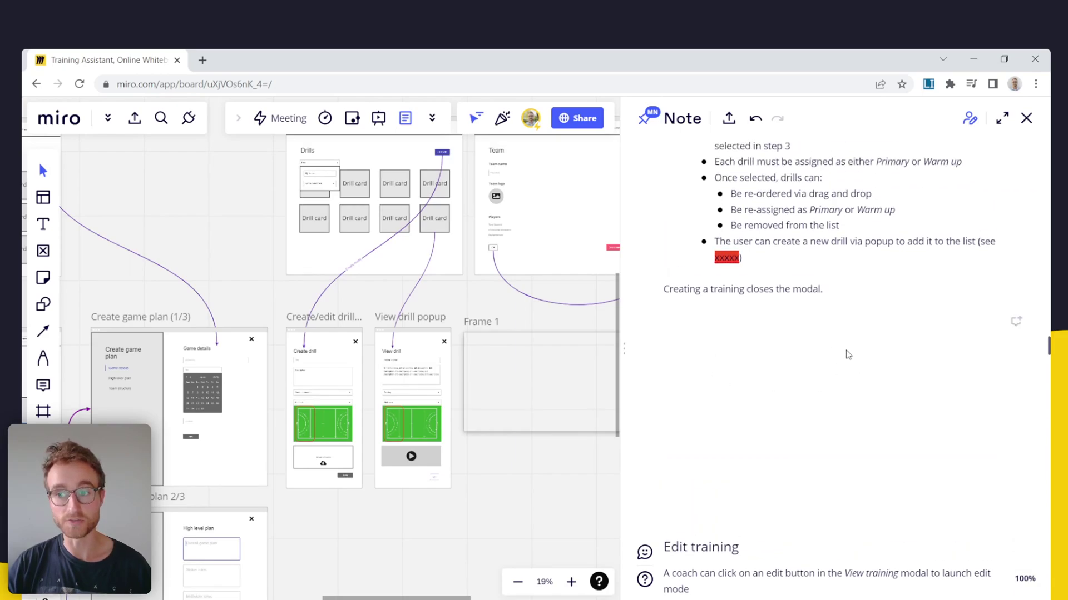
Step: Fill Frame 1 red, sync its Note embed, and jump to the frame on the board
click(478, 322)
click(466, 271)
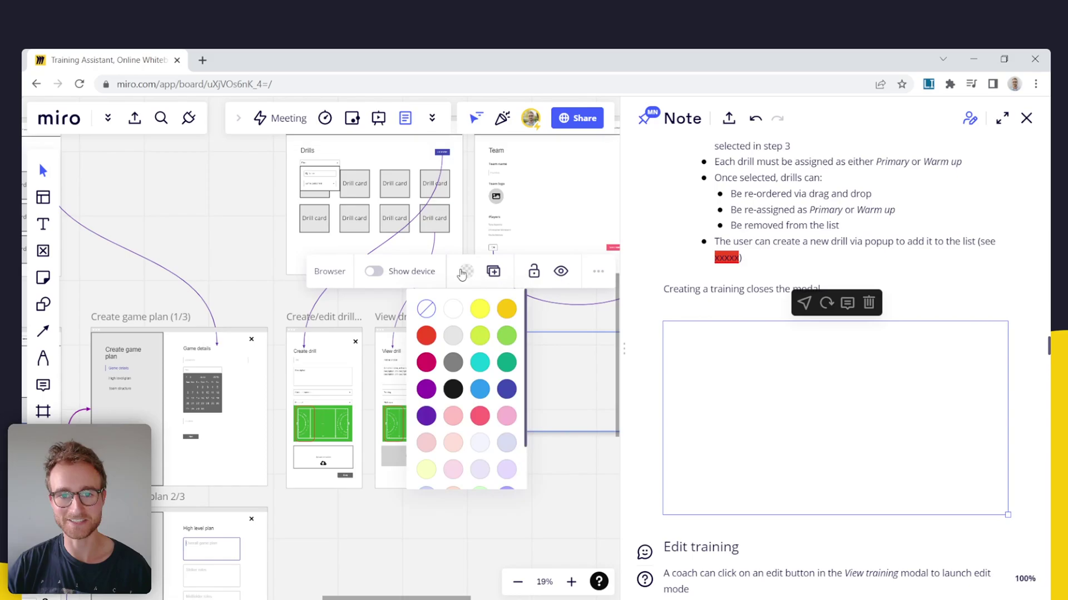
click(426, 330)
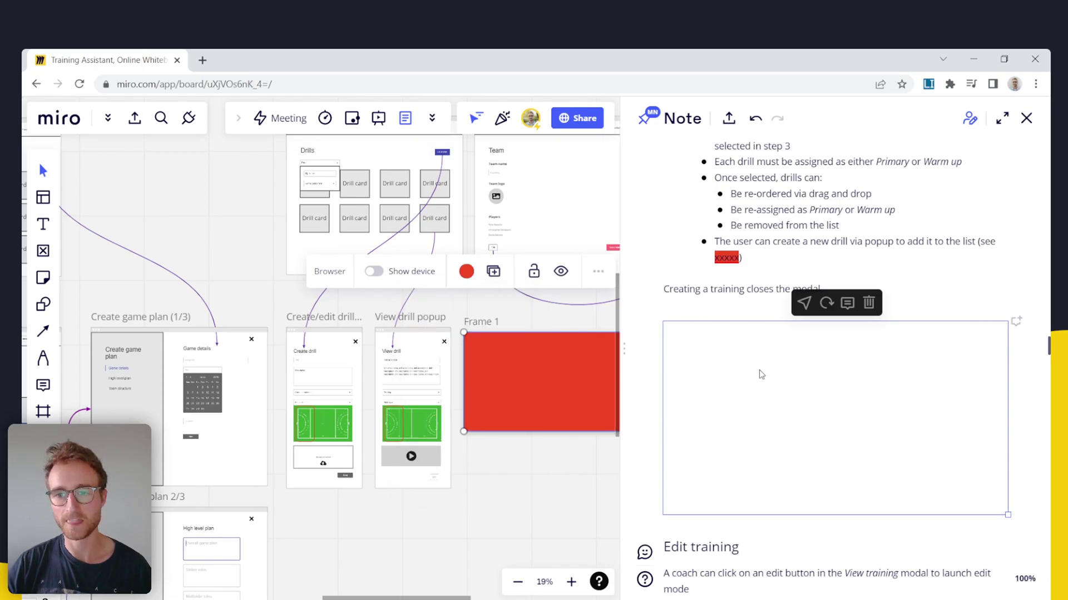
click(827, 304)
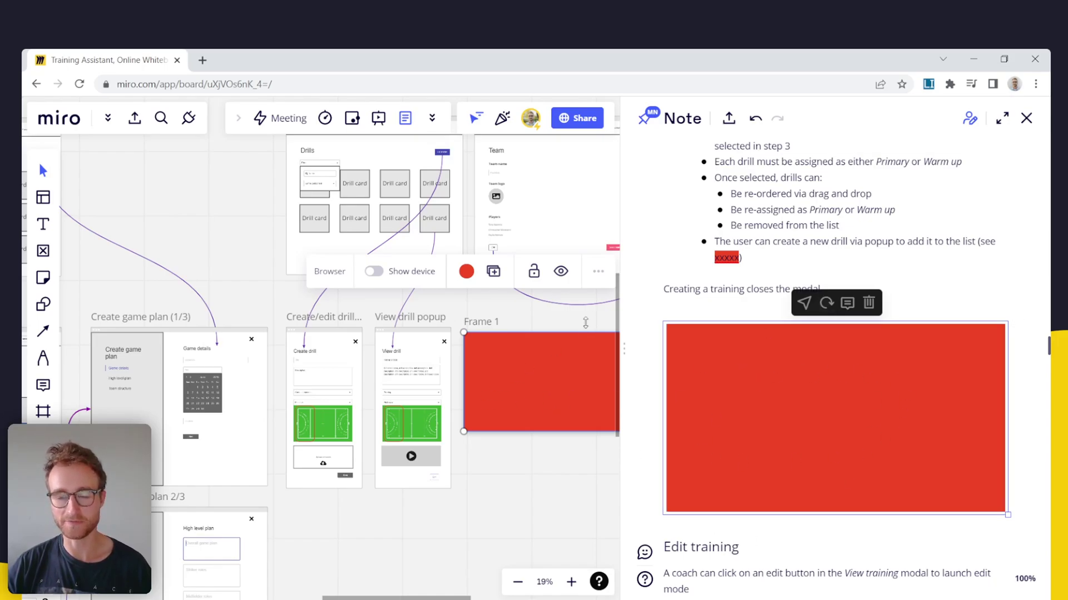
click(753, 432)
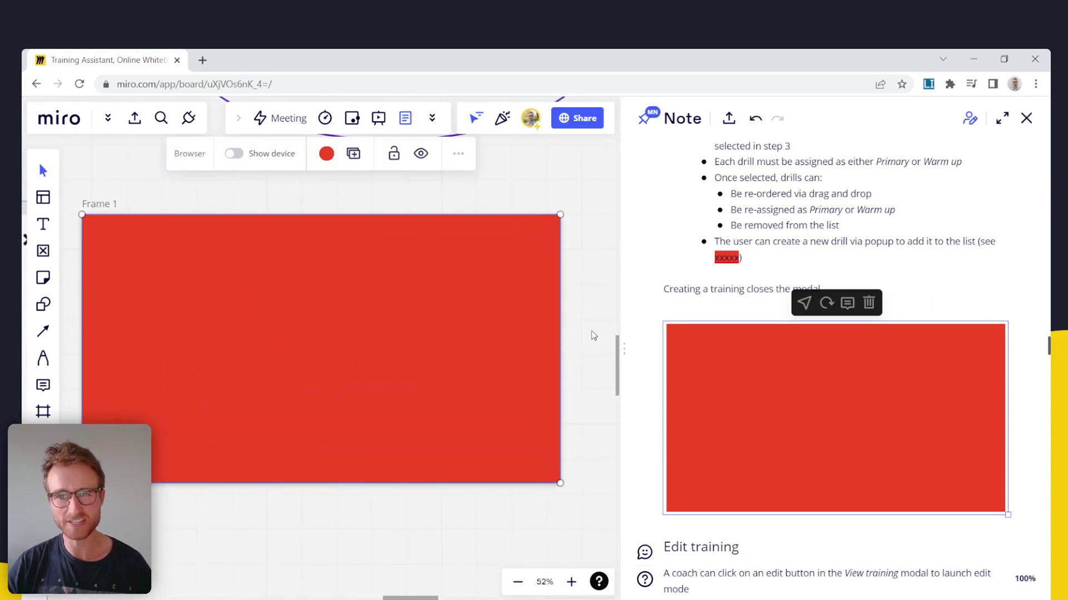
scroll(945, 337, up, 5)
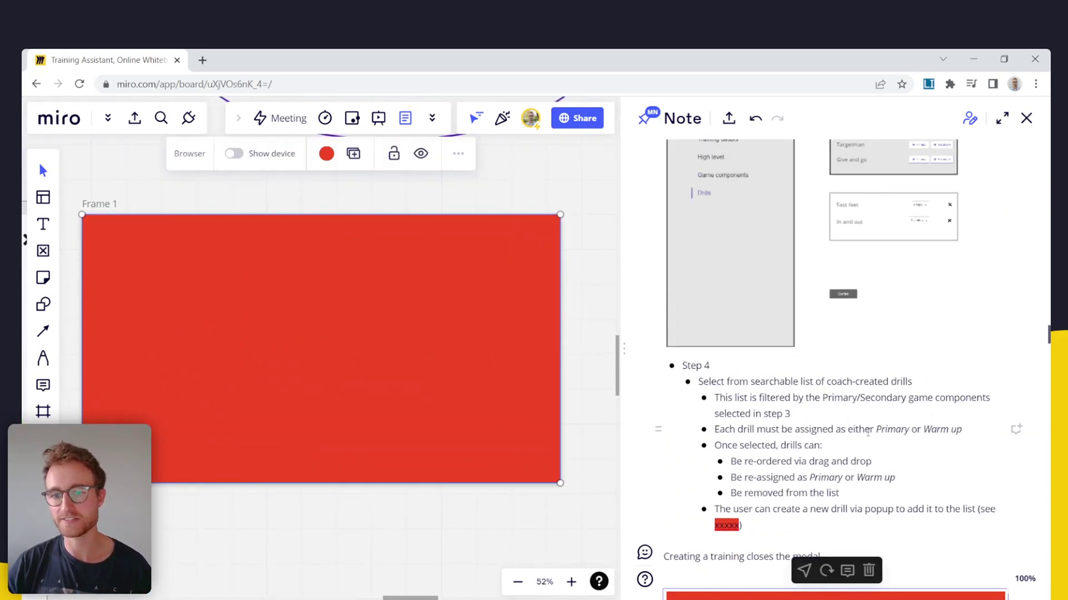
scroll(865, 475, down, 3)
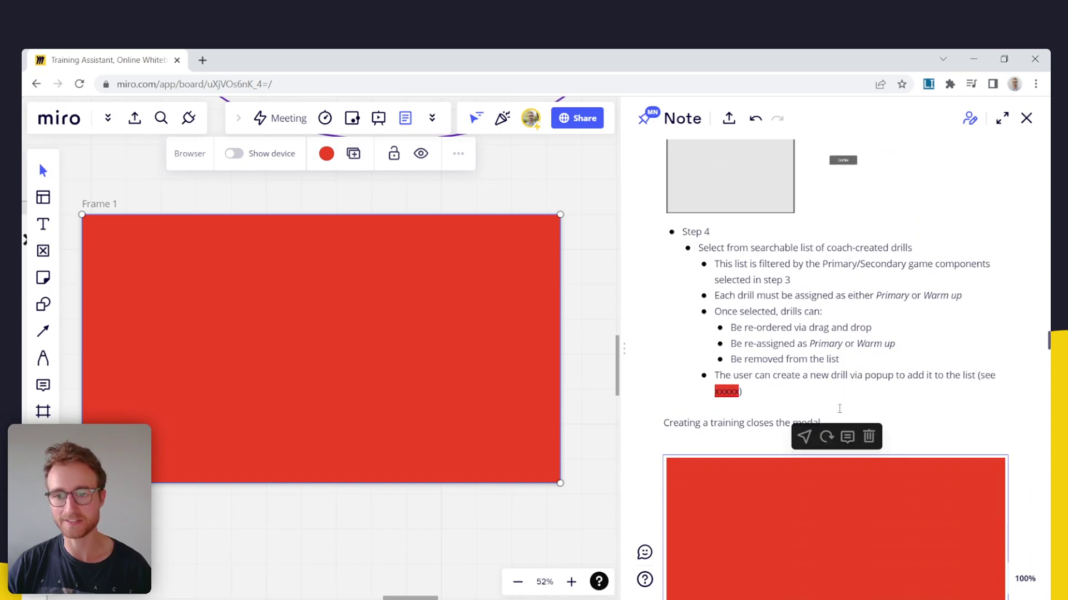
click(840, 423)
key(Return)
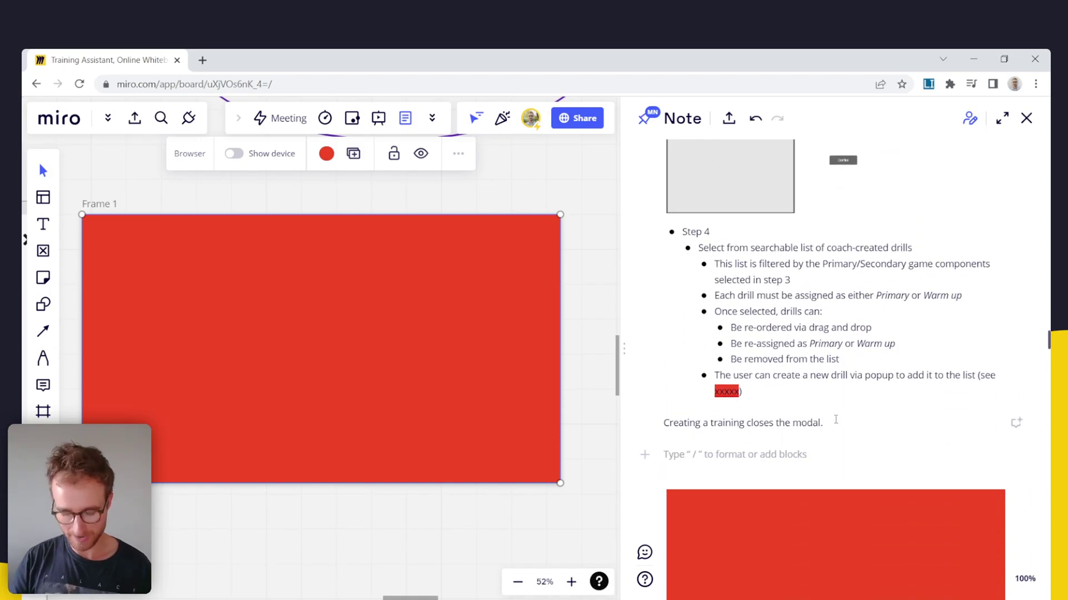
text(/)
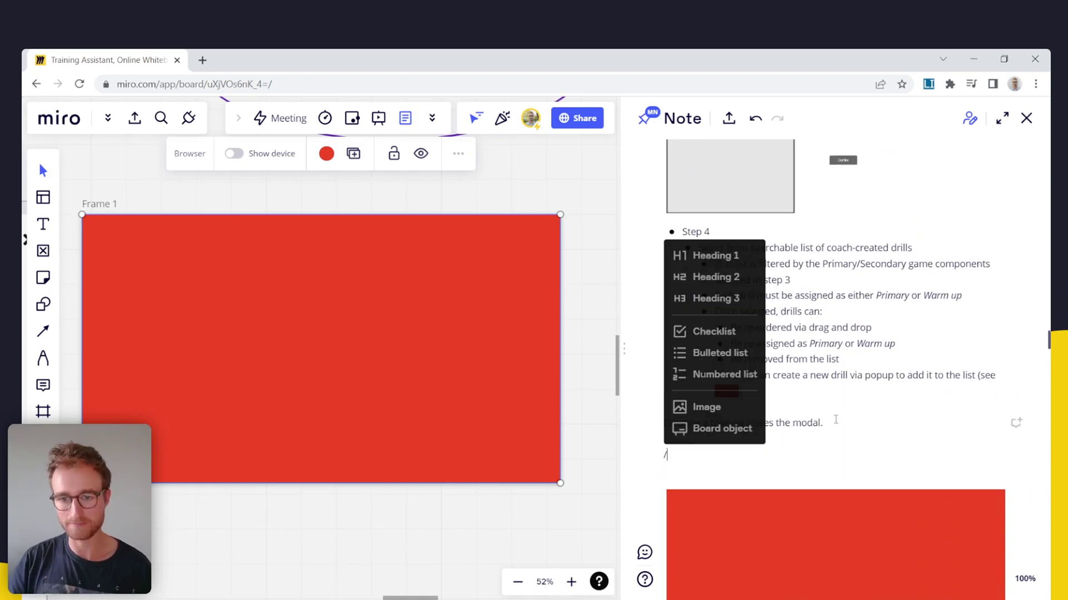
click(728, 352)
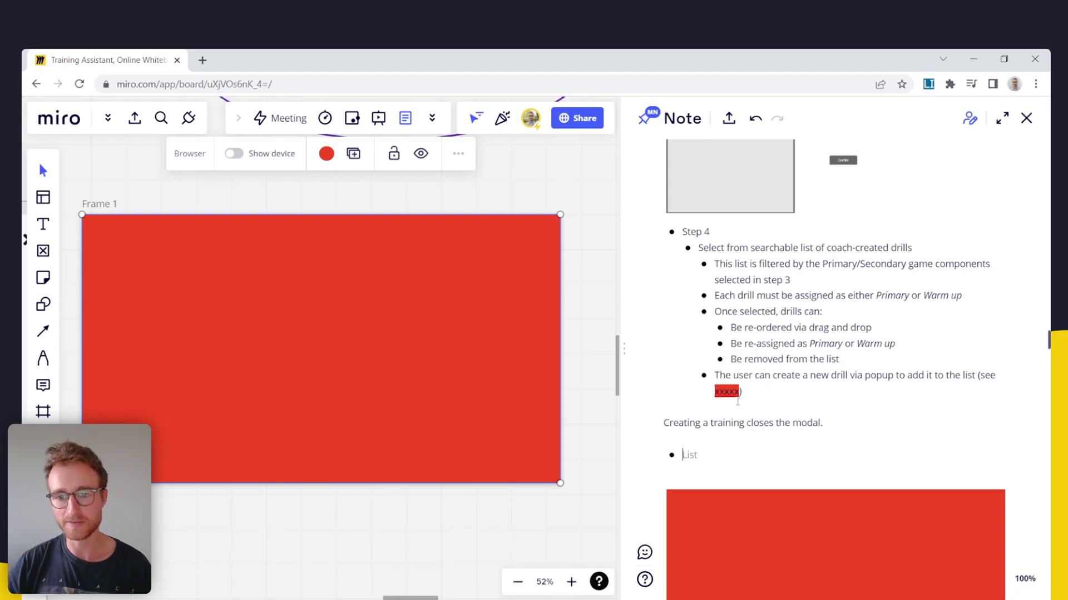
text(dasd)
key(Return)
key(Tab)
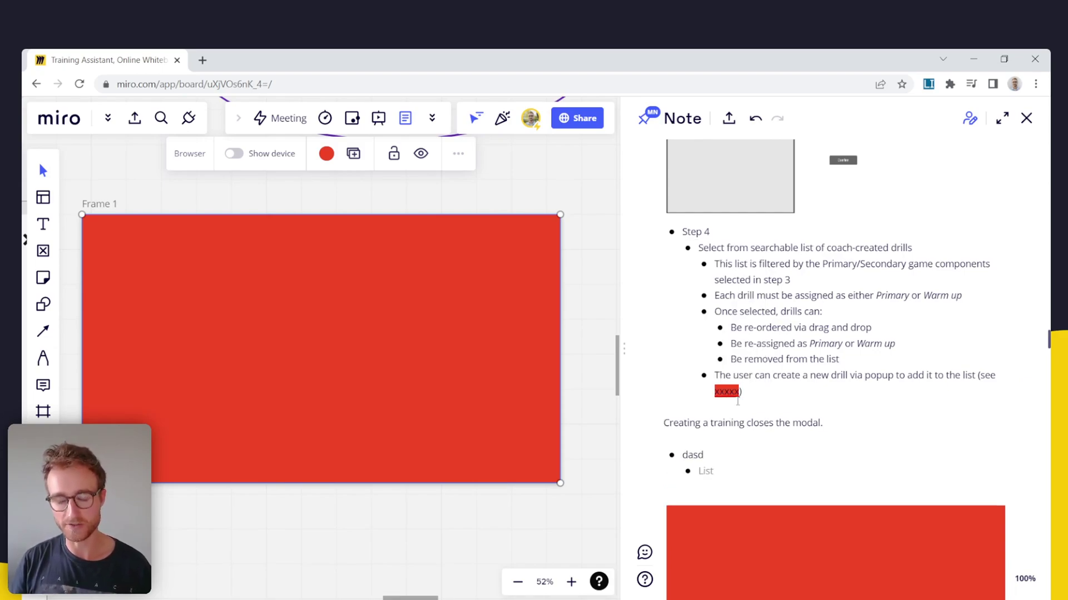
text(asd)
key(Return)
key(ctrl+z)
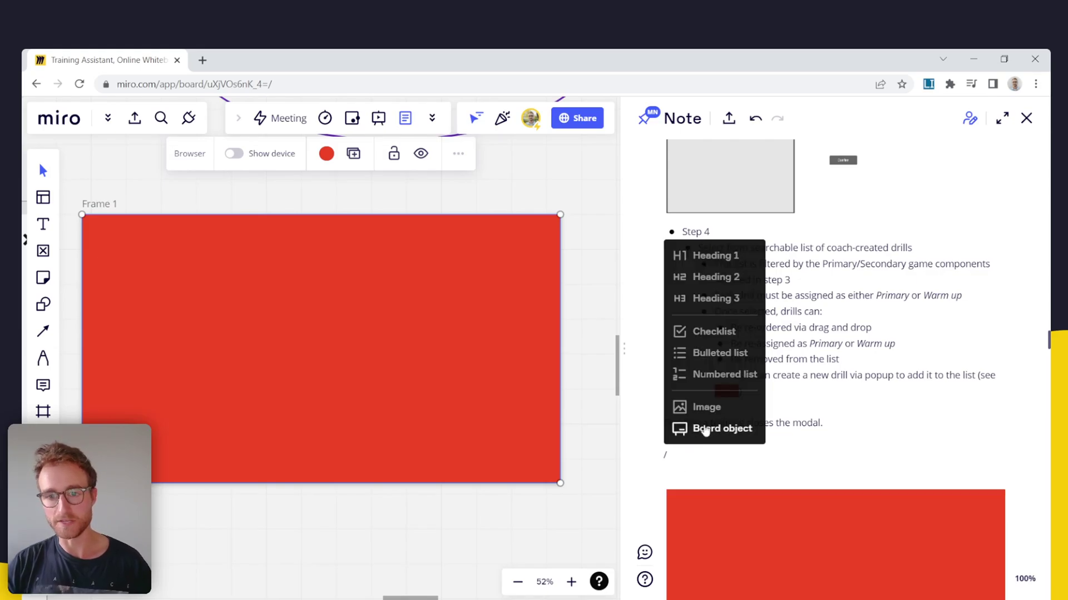
key(BackSpace)
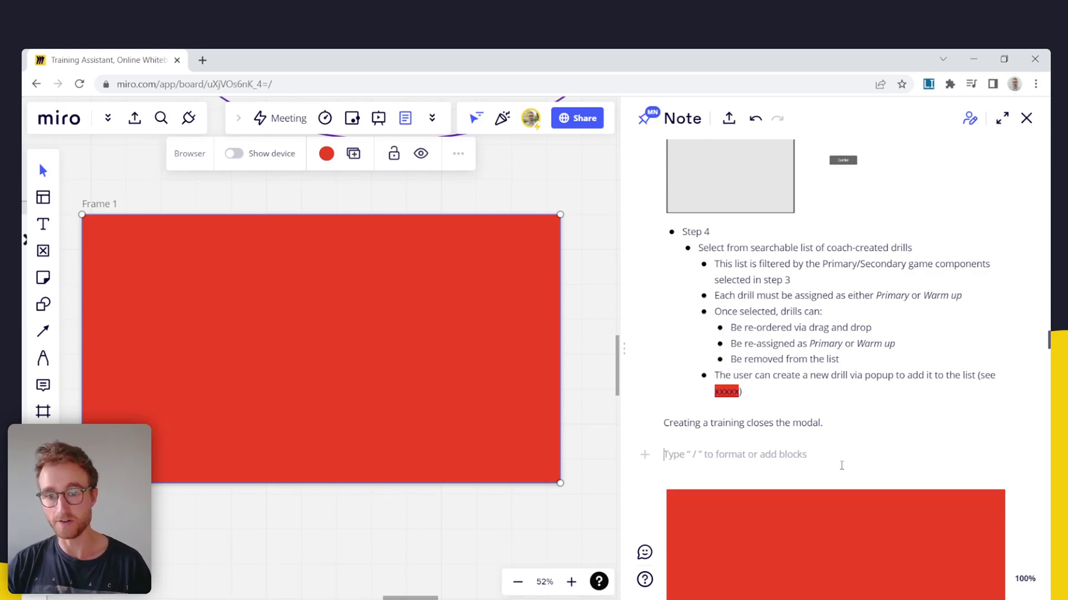
key(BackSpace)
key(ctrl+z)
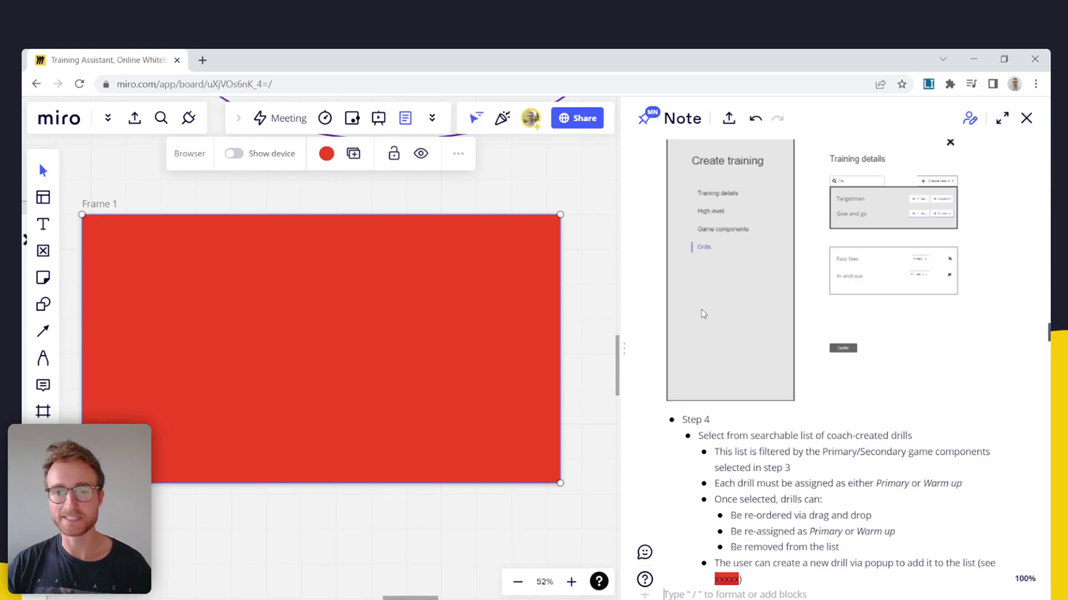
Step: Select the Core app functionality heading, then expand the Note to full-window at its top
scroll(829, 371, up, 20)
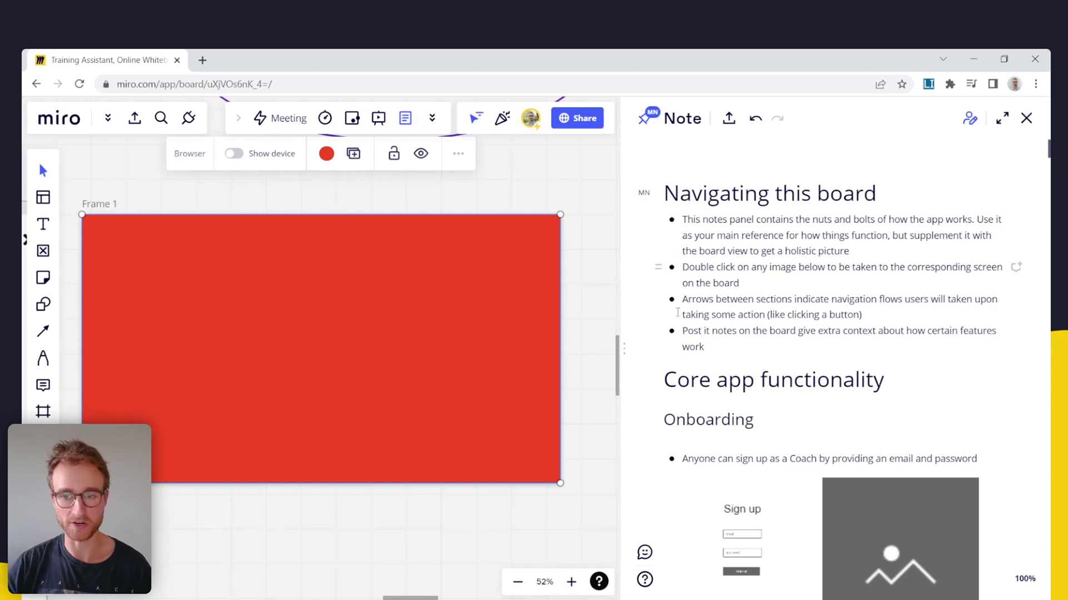
drag(899, 379, 659, 381)
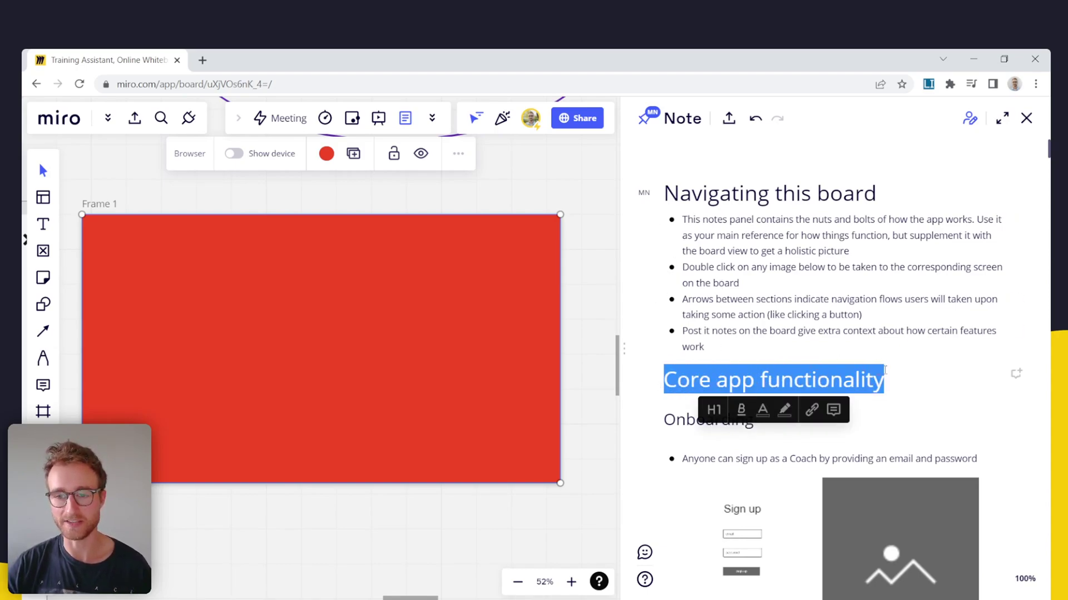
scroll(962, 243, down, 15)
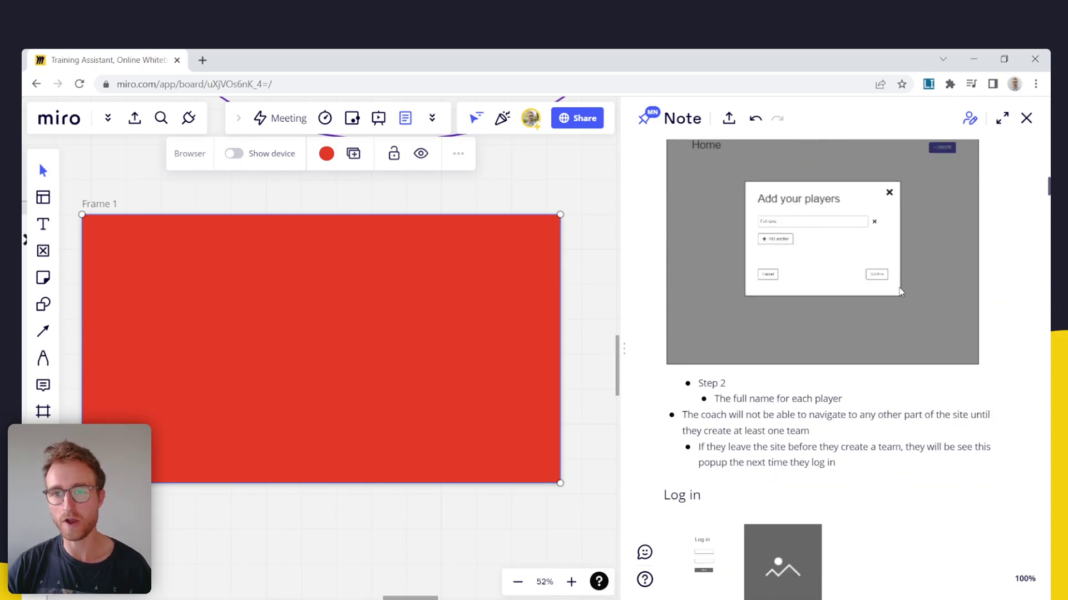
scroll(945, 246, up, 5)
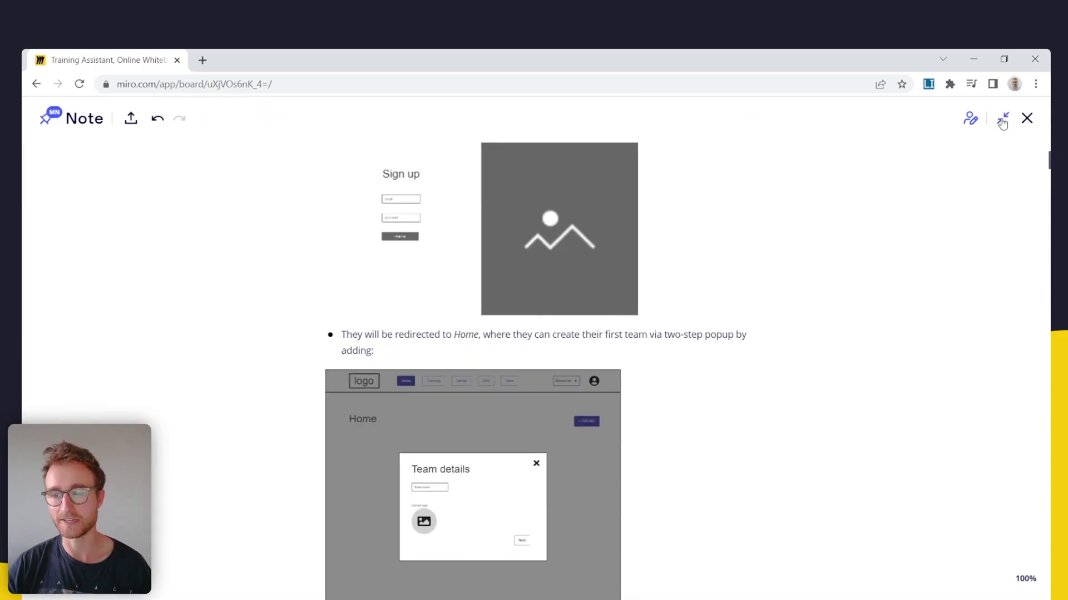
click(1002, 118)
scroll(781, 343, down, 8)
scroll(834, 331, up, 6)
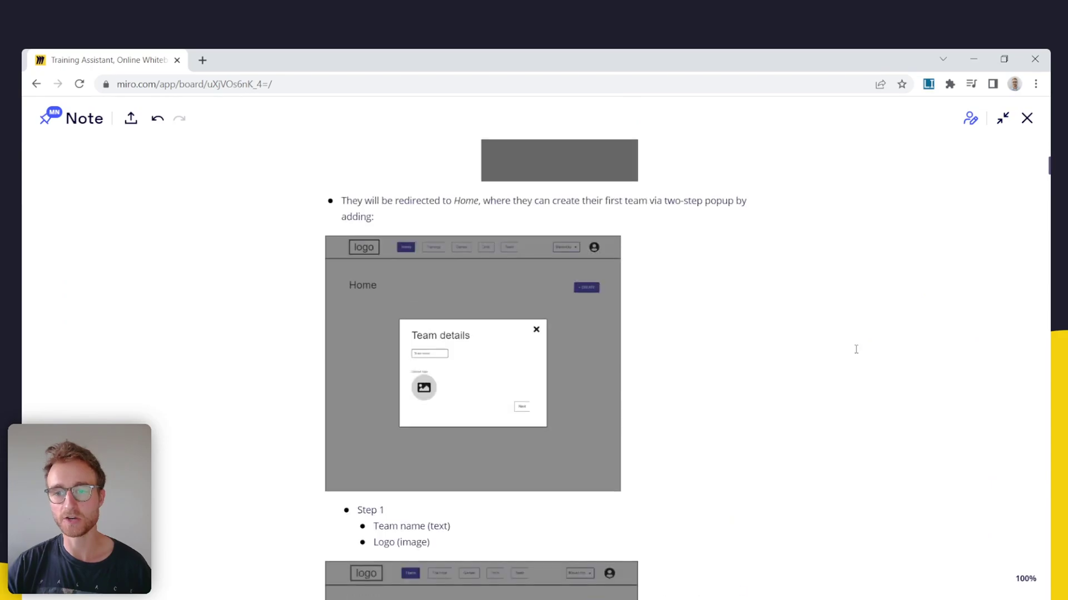
scroll(918, 200, up, 8)
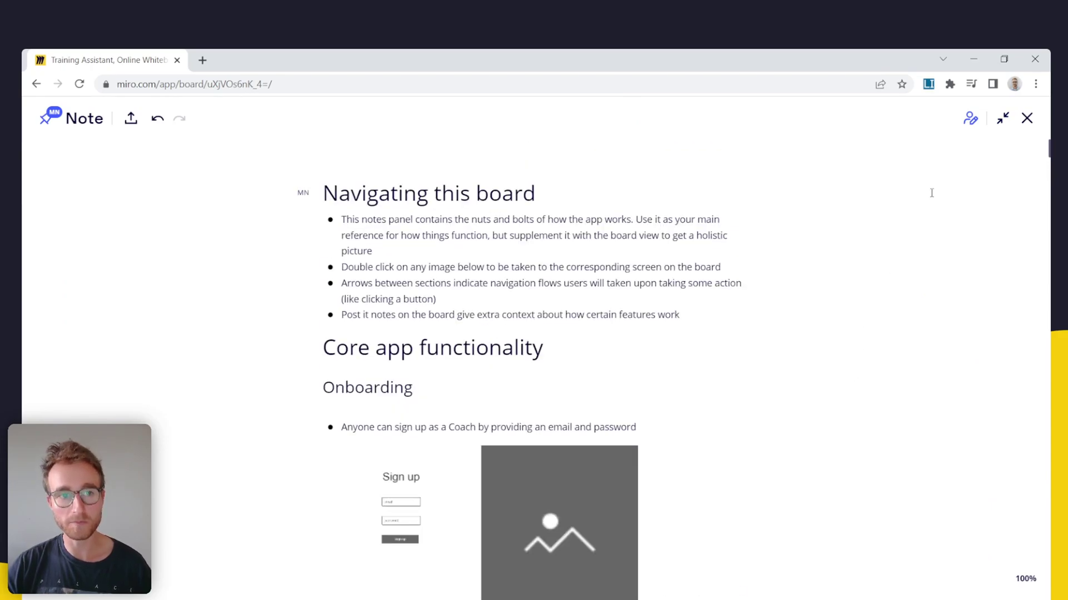
Step: Return the Note to its side panel and zoom around the frames near red Frame 1
click(1024, 124)
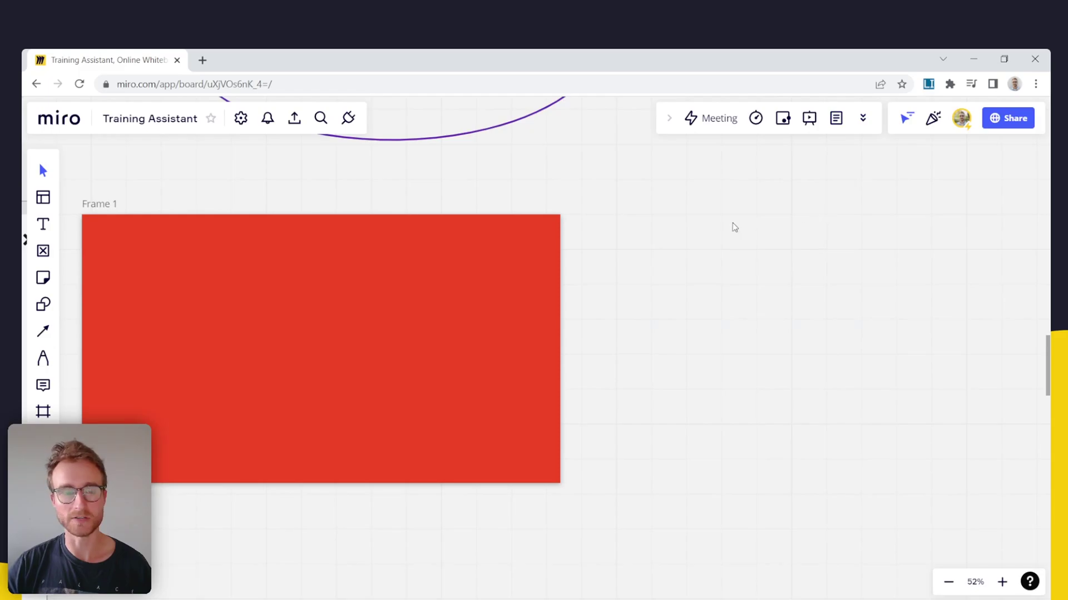
click(837, 123)
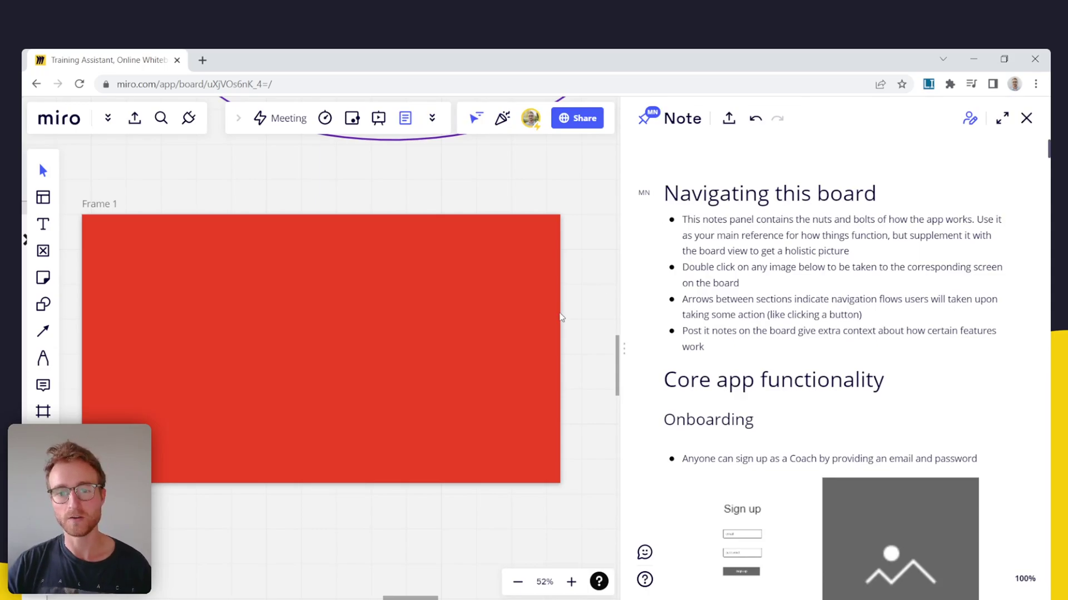
scroll(560, 317, up, 2)
scroll(551, 334, down, 5)
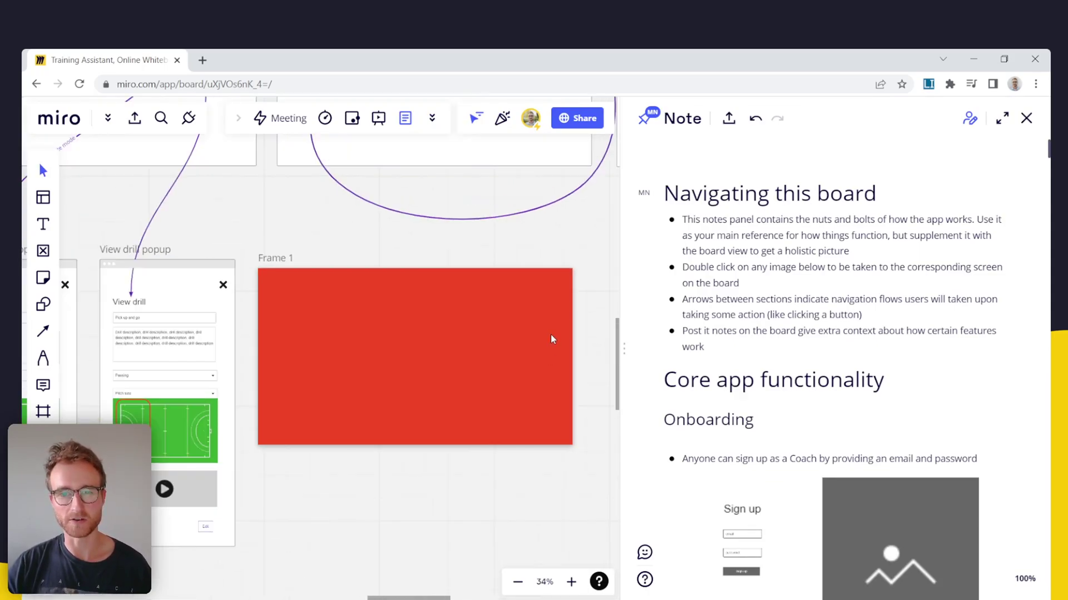
scroll(528, 349, up, 5)
scroll(527, 348, down, 4)
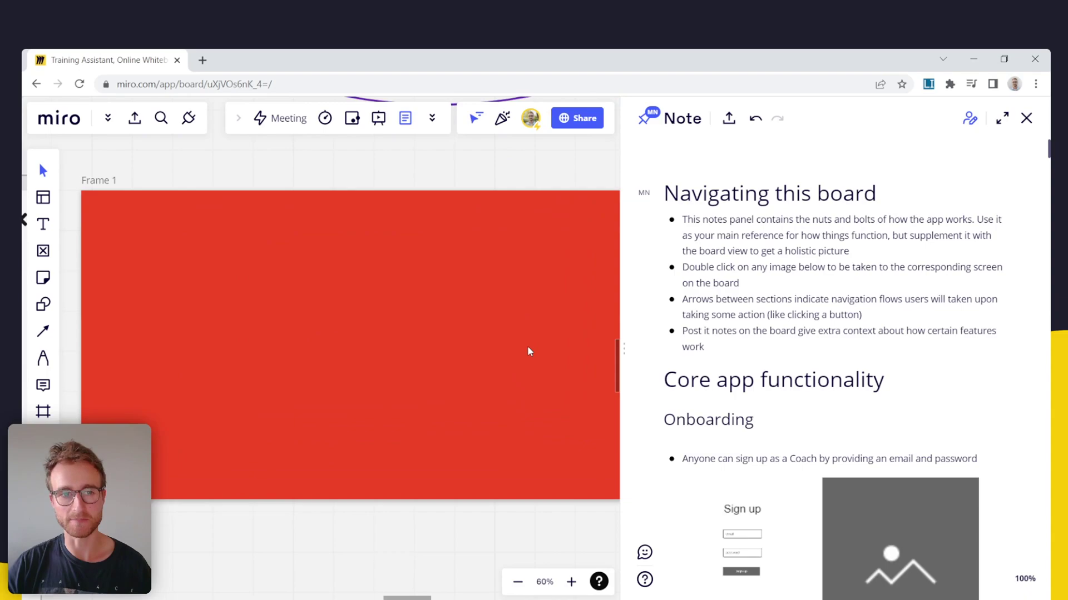
drag(565, 332, 536, 350)
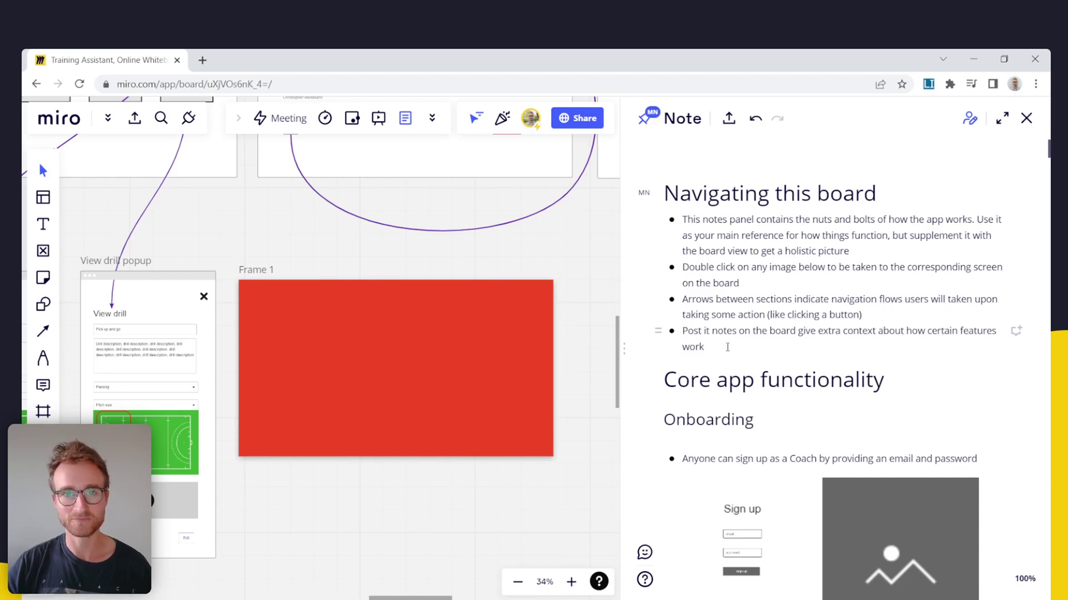
scroll(523, 378, down, 5)
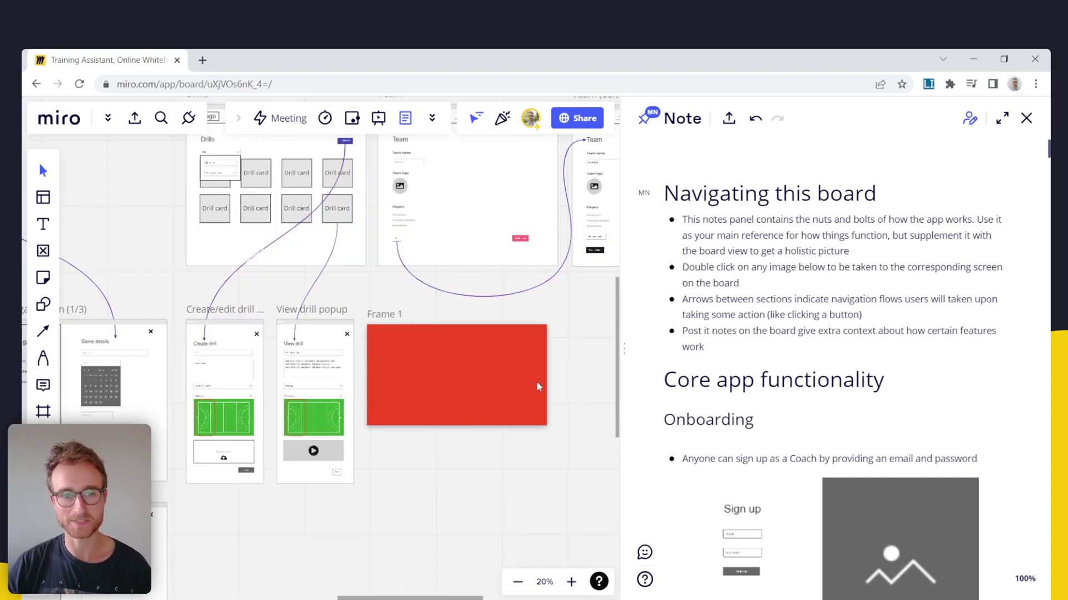
scroll(502, 374, up, 1)
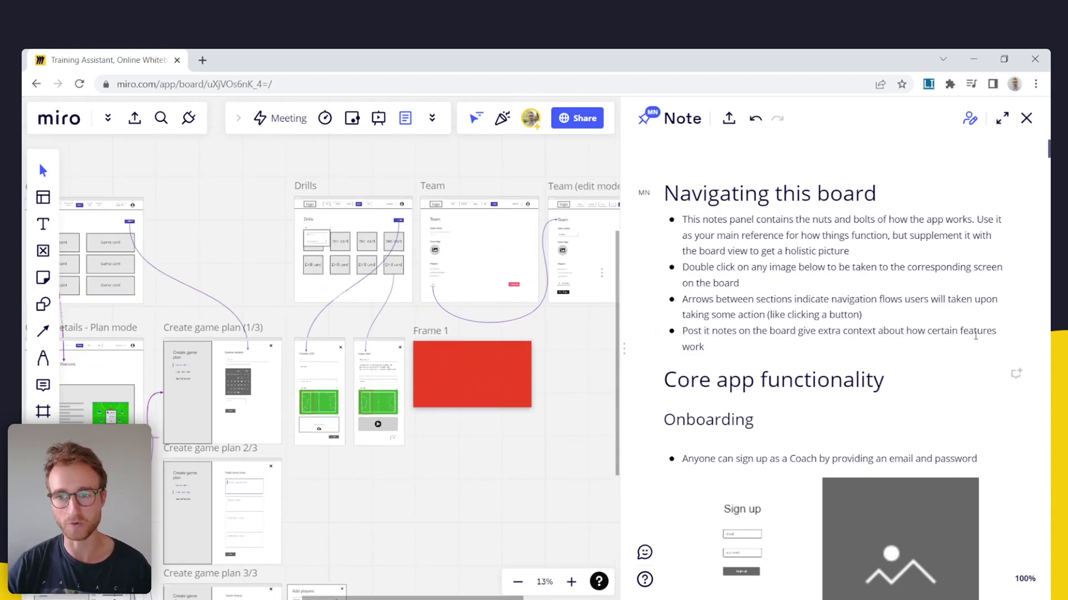
scroll(814, 350, down, 3)
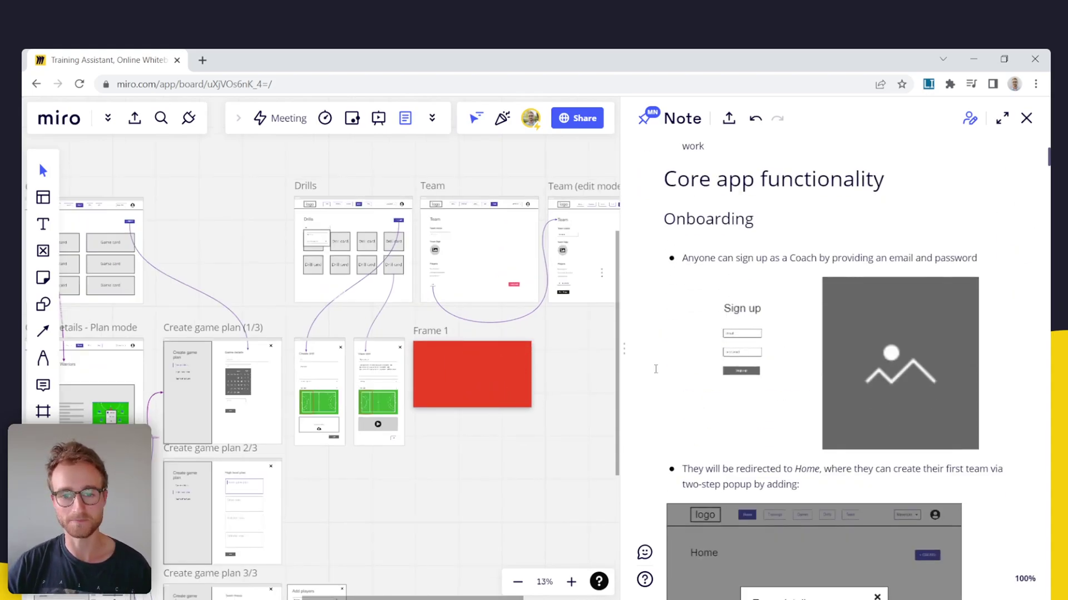